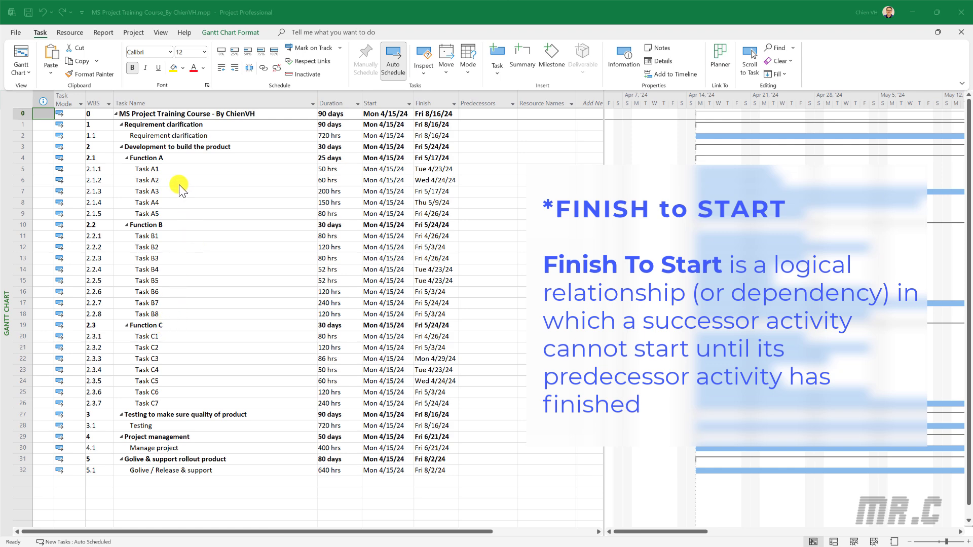
Step: Make Task A2 depend on Task A1 by setting Task A2's predecessor to 5
left_click(167, 173)
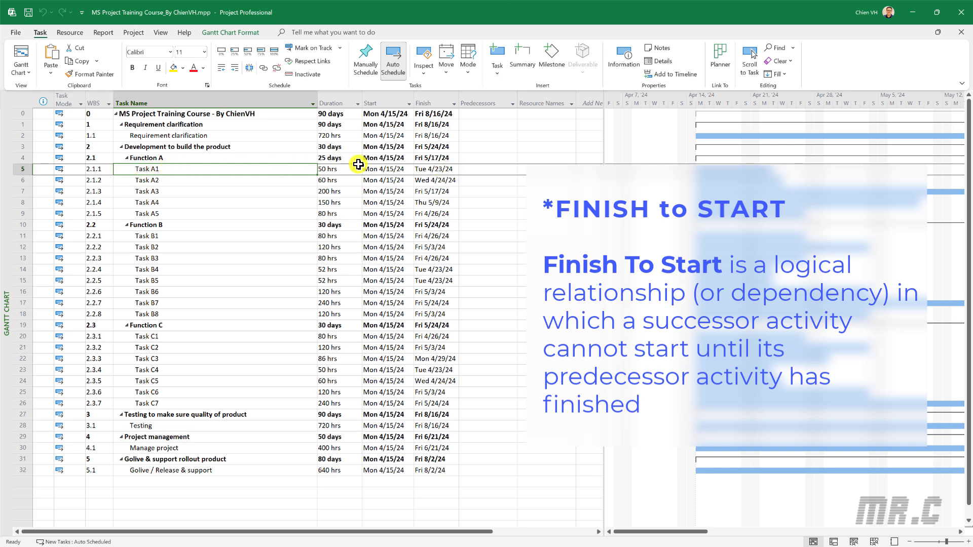
left_click(144, 181)
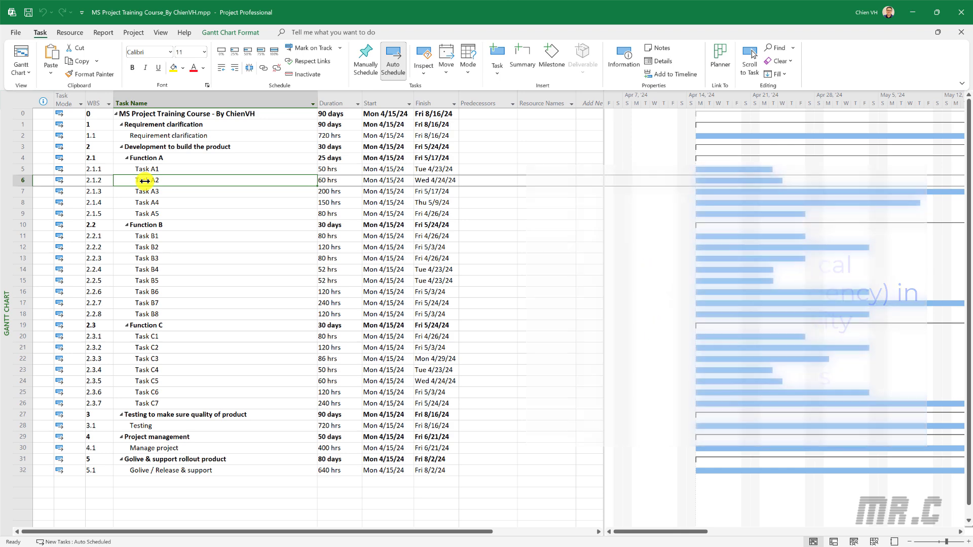
key("Up")
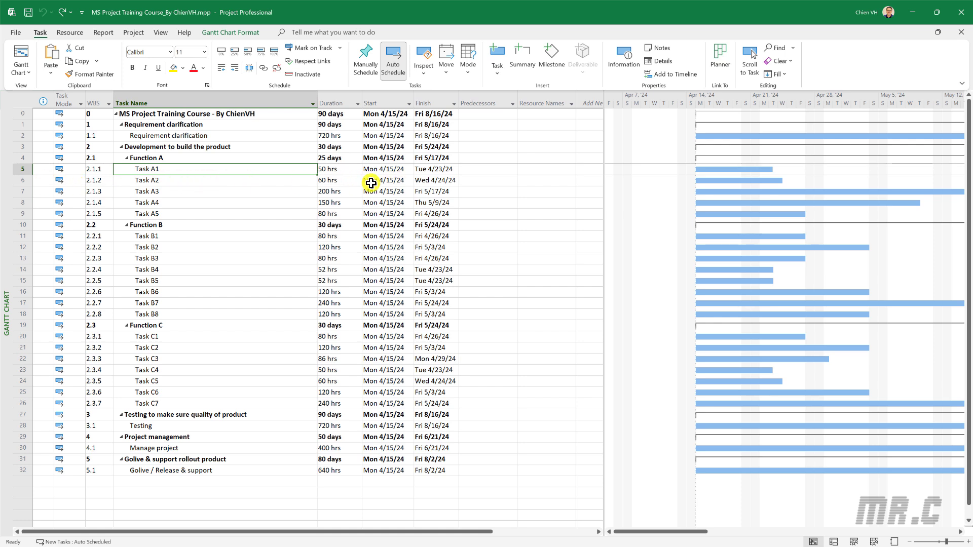
left_click(471, 180)
type("5")
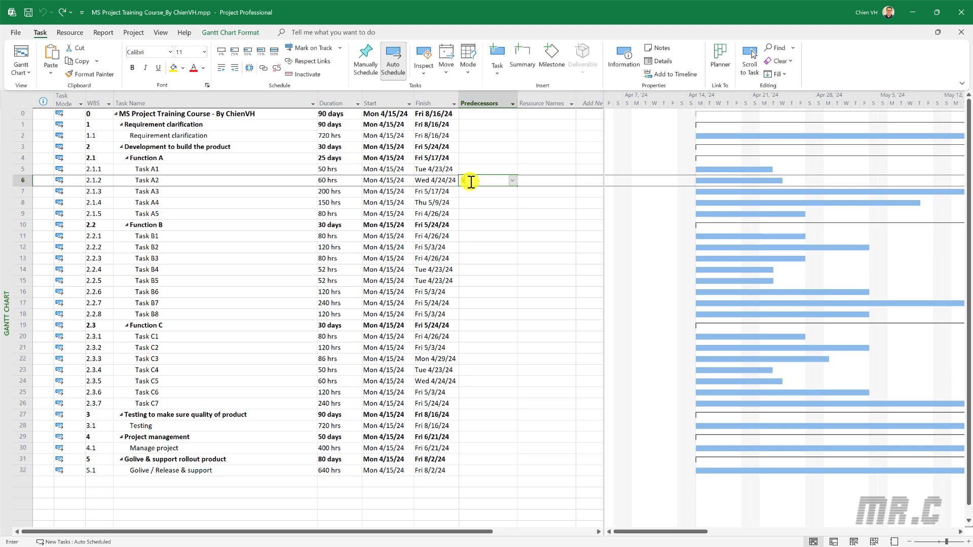
key("Return")
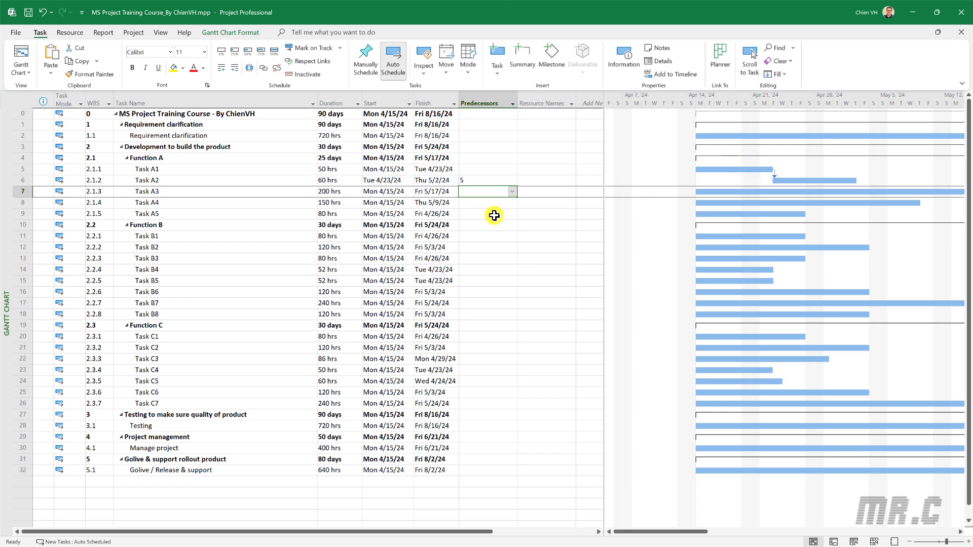
Step: State the Finish-to-Start link type explicitly by changing Task A2's predecessor entry to 5FS
left_click(471, 178)
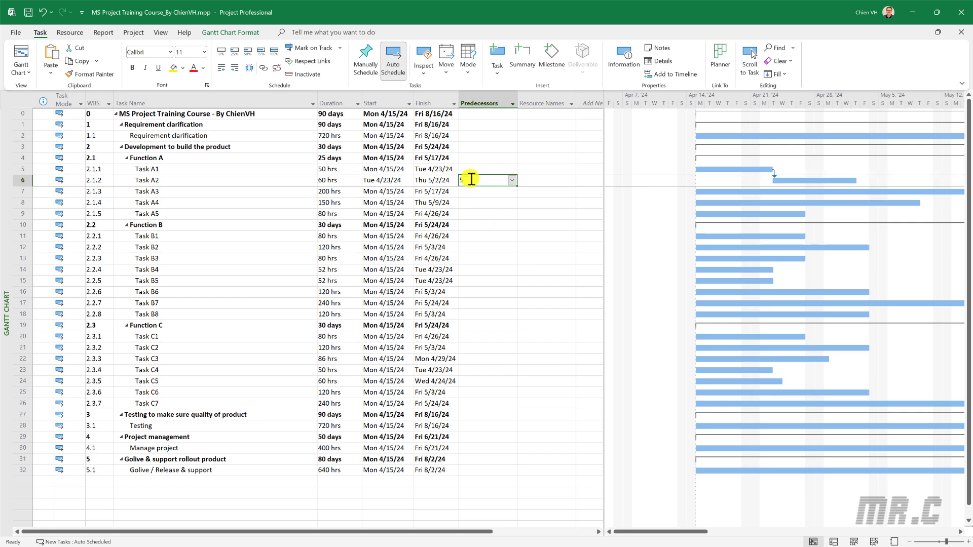
left_click(471, 178)
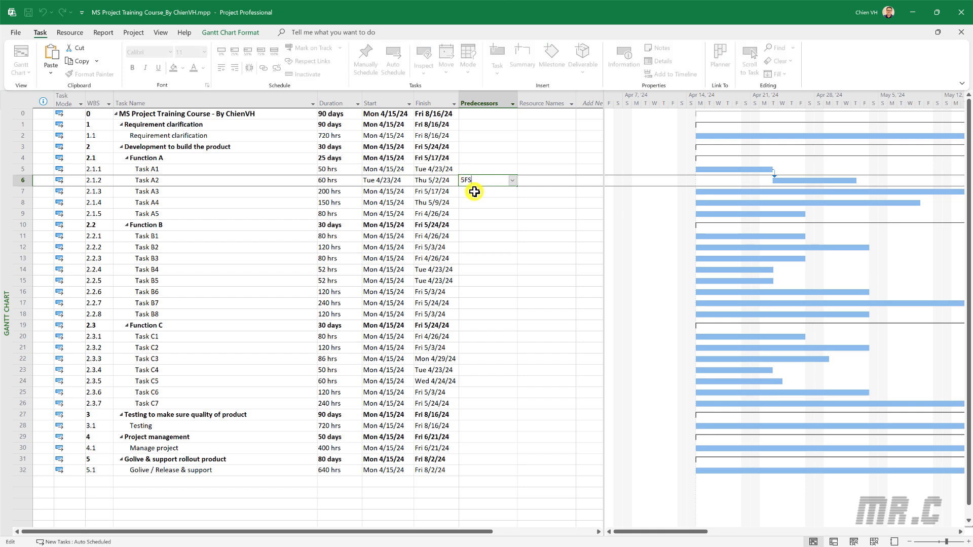
type("FS")
key("Return")
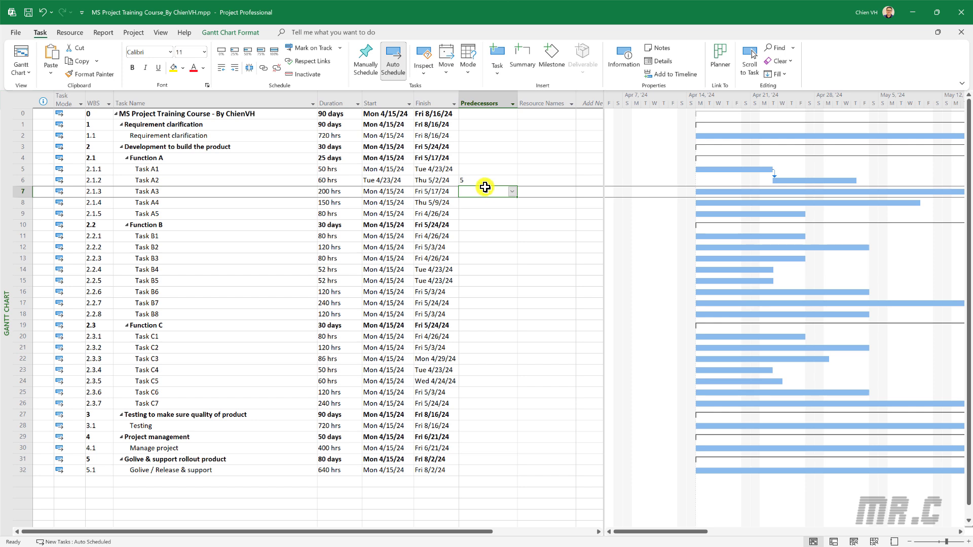
Step: Link Tasks A2, A3, A4 and A5 in sequence with Finish-to-Start dependencies using Link Tasks
left_click(203, 246)
left_click(161, 191)
left_click(163, 202)
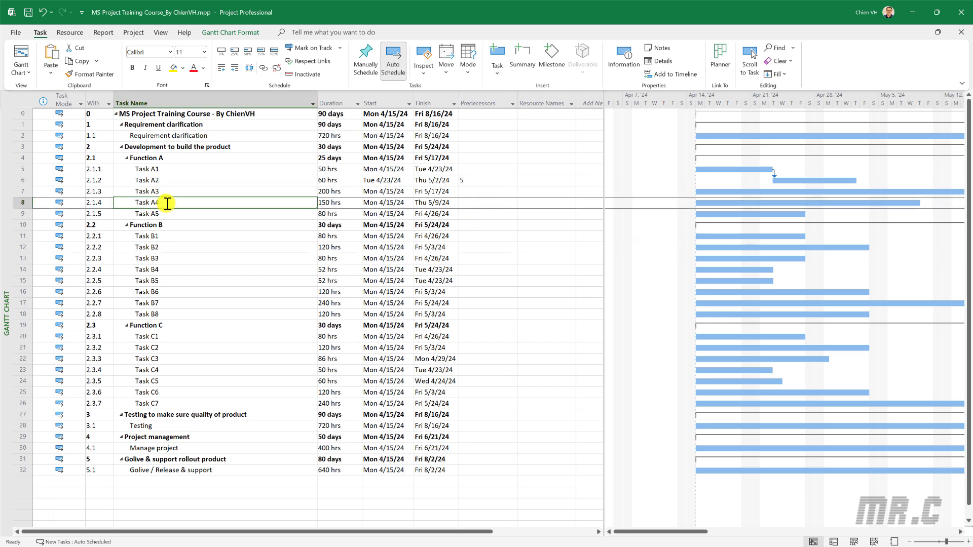
left_click(168, 213)
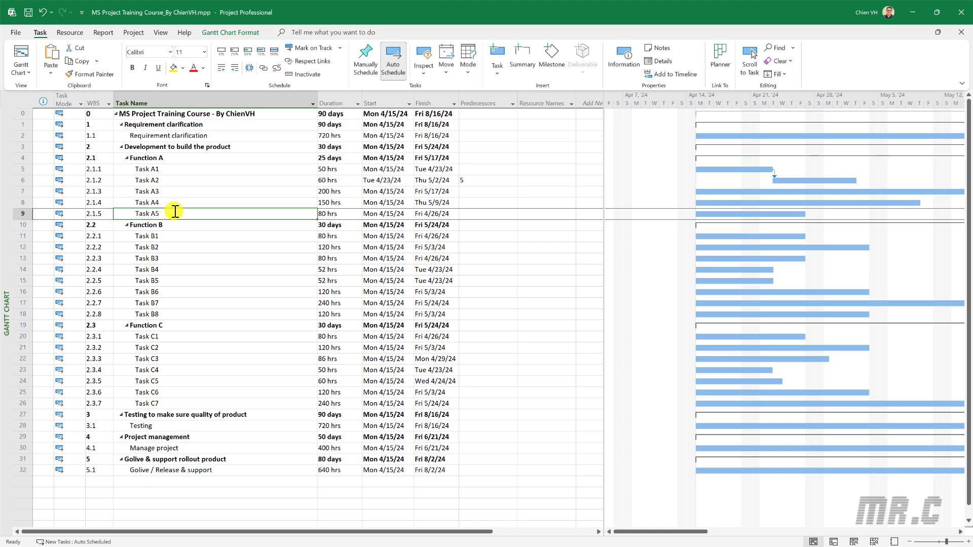
left_click(167, 180)
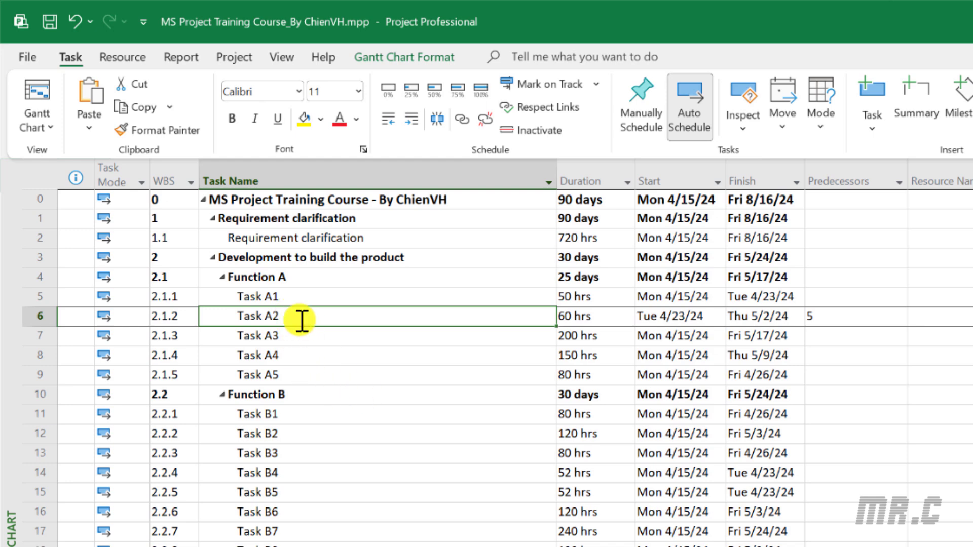
left_click_drag(301, 320, 299, 376)
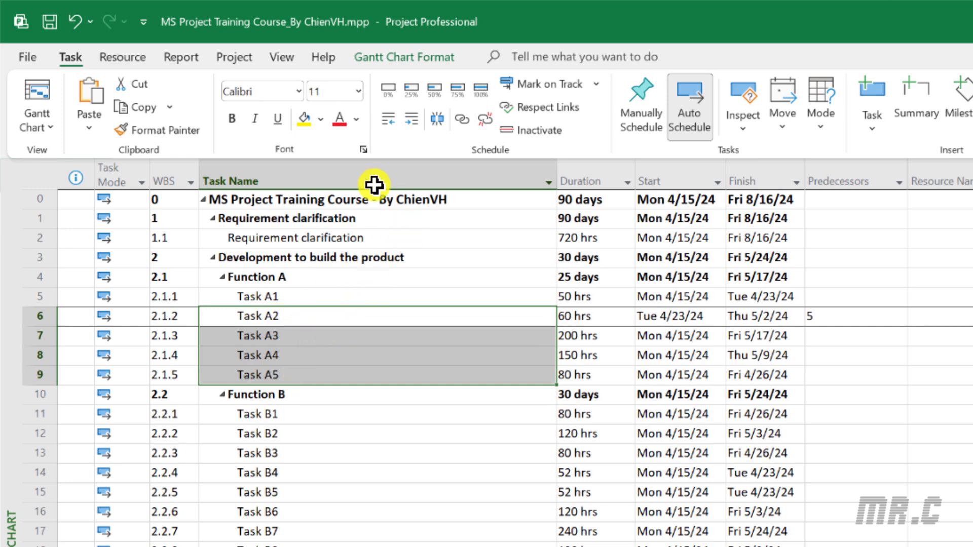
left_click(460, 120)
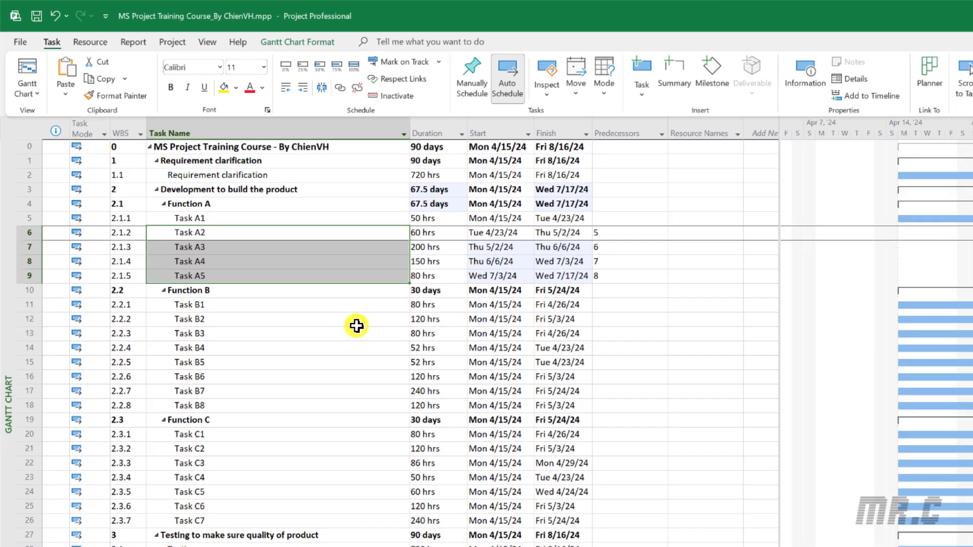
Step: Examine the predecessor entries of Tasks A1 to A5 and their links in the Gantt chart
left_click(486, 439)
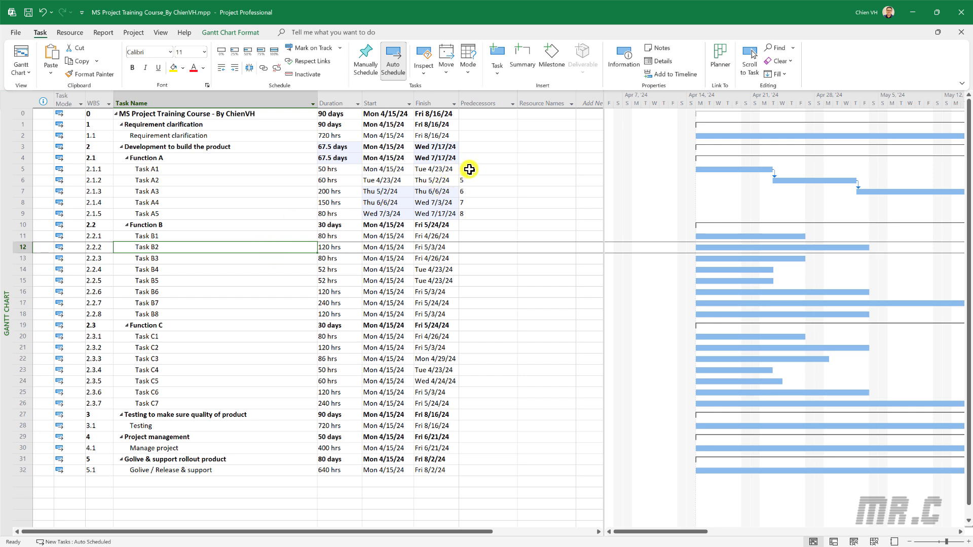
left_click(469, 169)
left_click(470, 180)
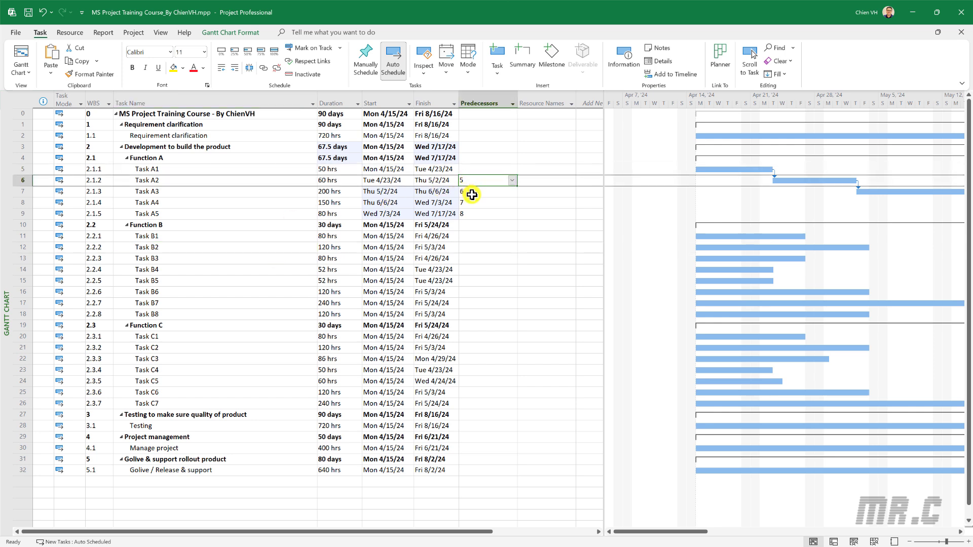
left_click(471, 191)
left_click(471, 203)
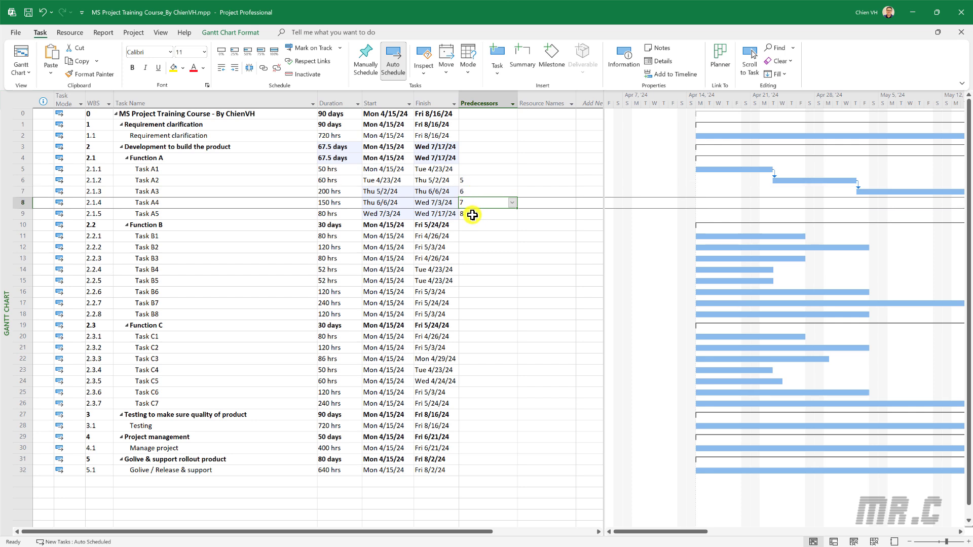
left_click(473, 214)
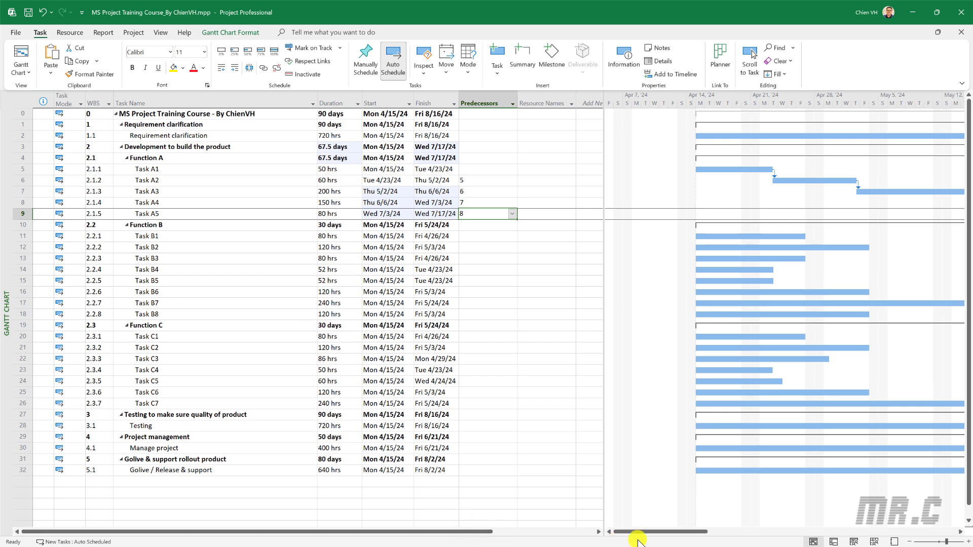
left_click_drag(654, 538, 631, 542)
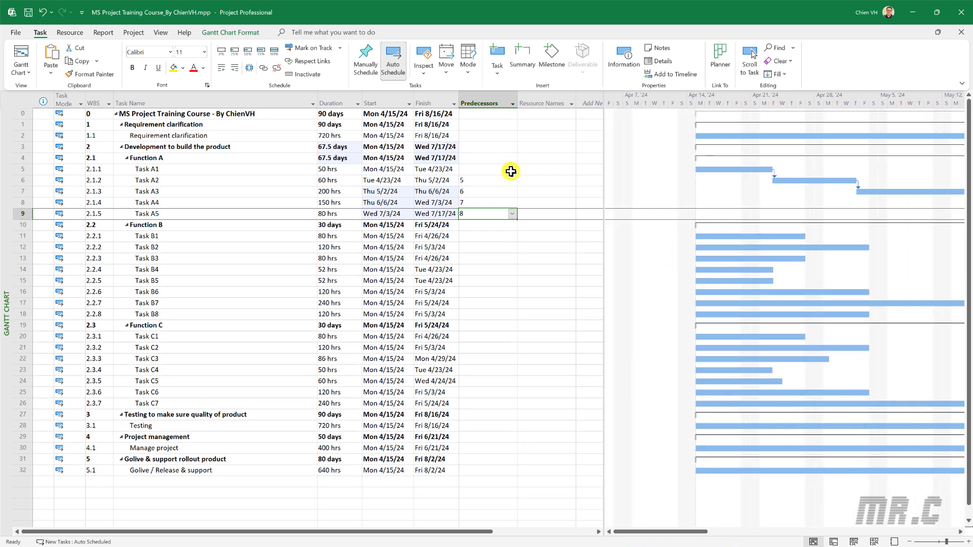
Step: Add a one-day lag between Task A1 and Task A2 by setting Task A2's predecessor to 5FS+1d
left_click(181, 169)
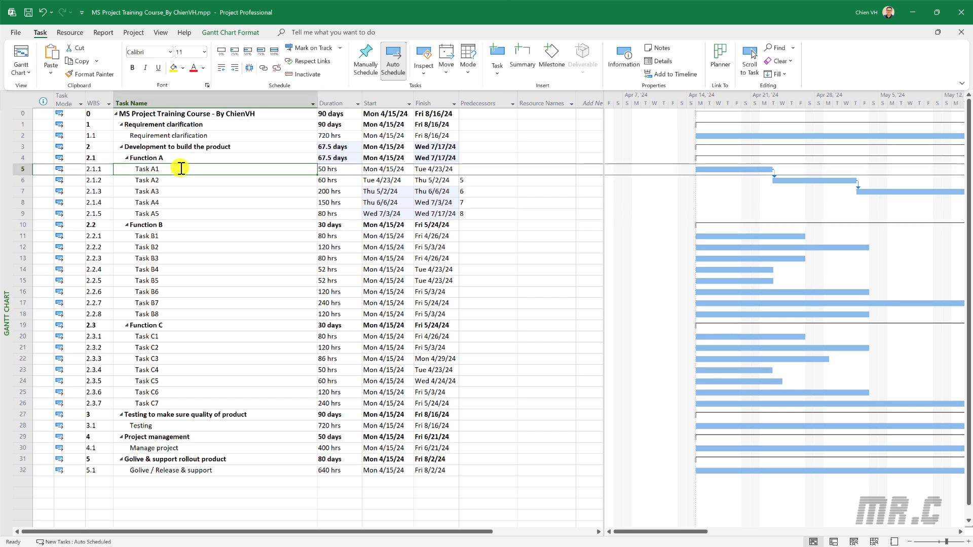
left_click(171, 181)
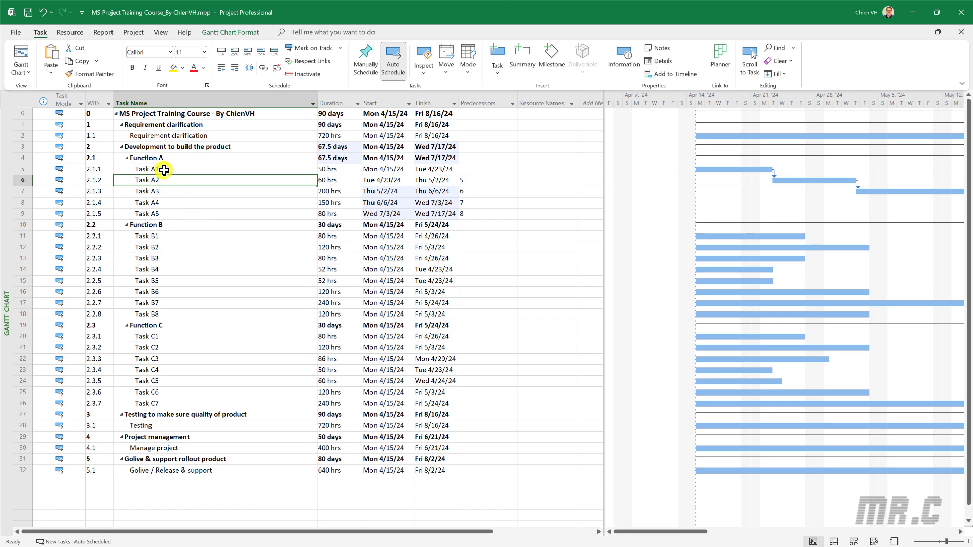
left_click(476, 179)
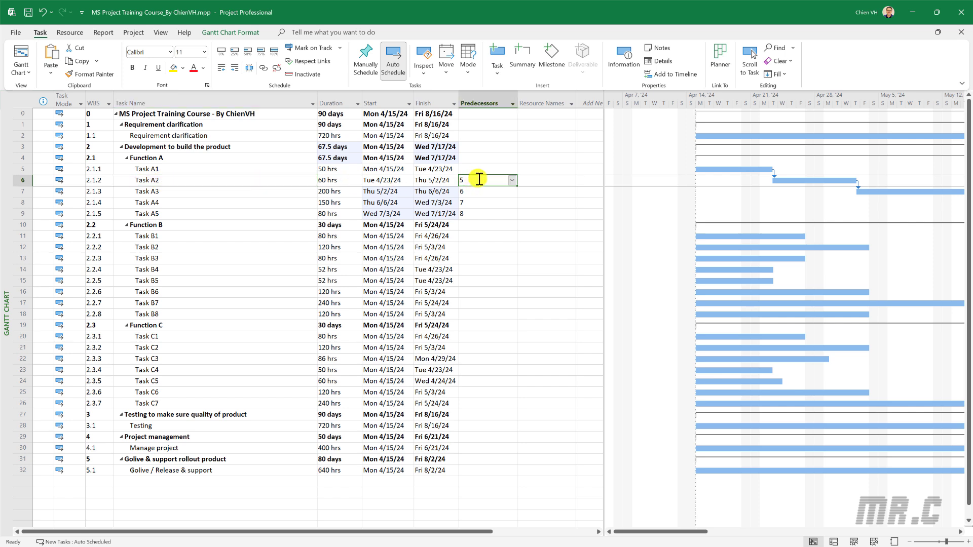
left_click(479, 178)
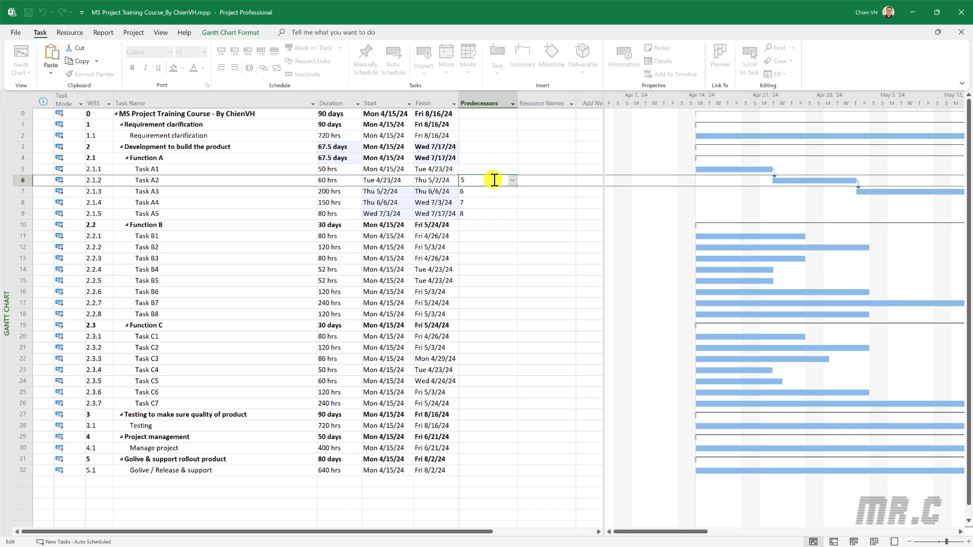
type("FS+1d")
key("Return")
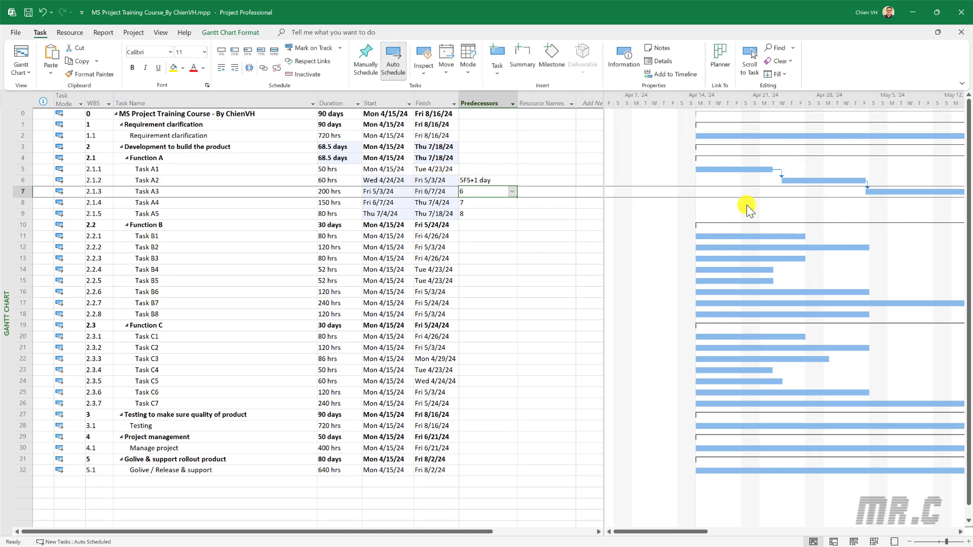
left_click(762, 169)
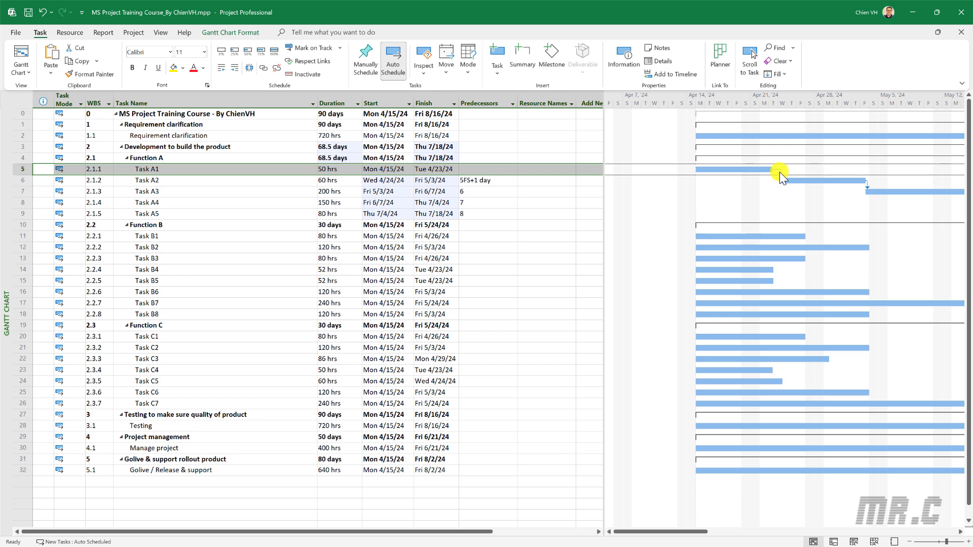
left_click(793, 181)
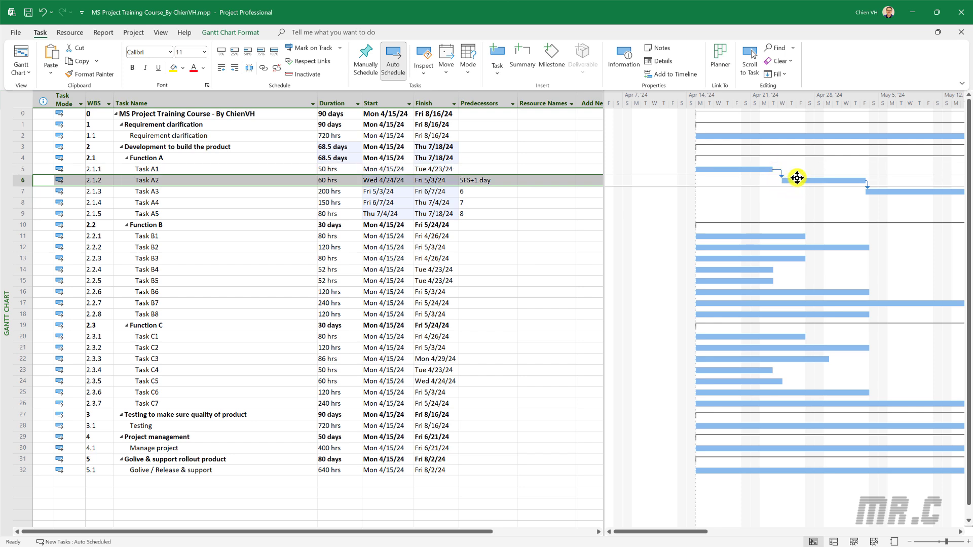
key("ctrl+z")
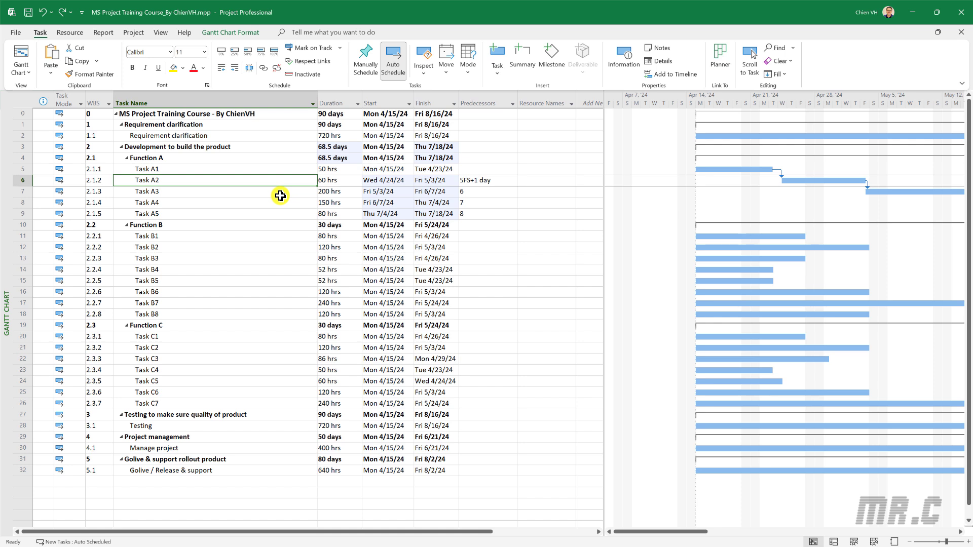
Step: Give Task A3 a one-day lead on Task A2 by setting Task A3's predecessor to 6FS-1 day
left_click(182, 190)
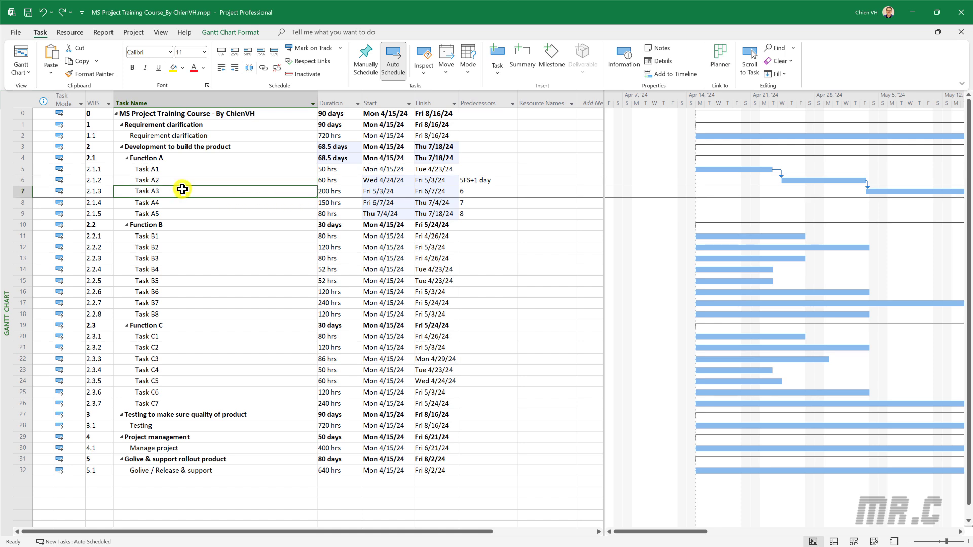
left_click(167, 180)
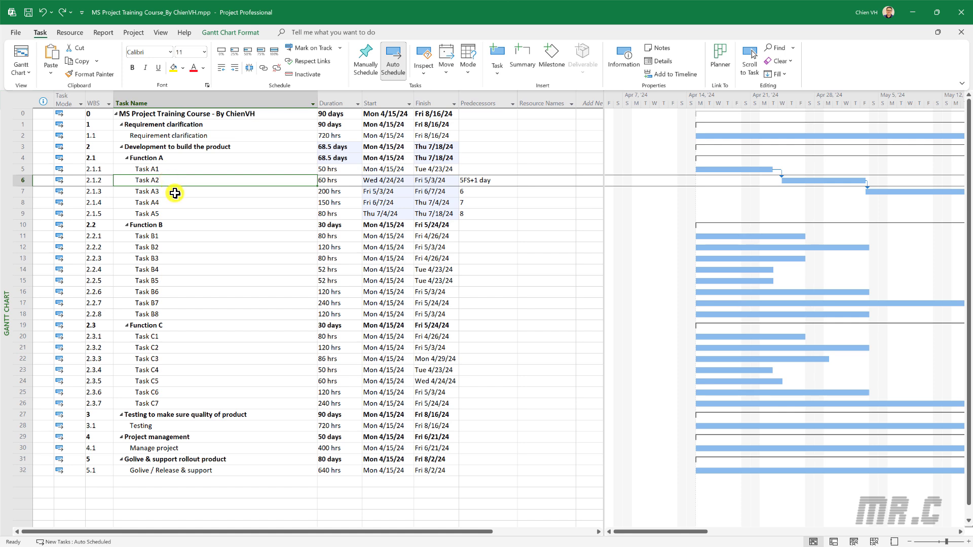
left_click(175, 193)
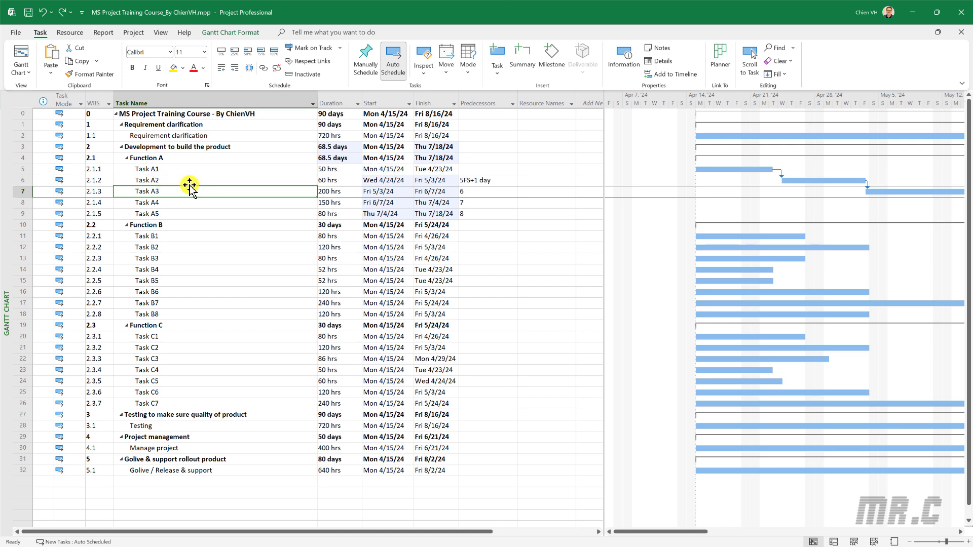
left_click(483, 192)
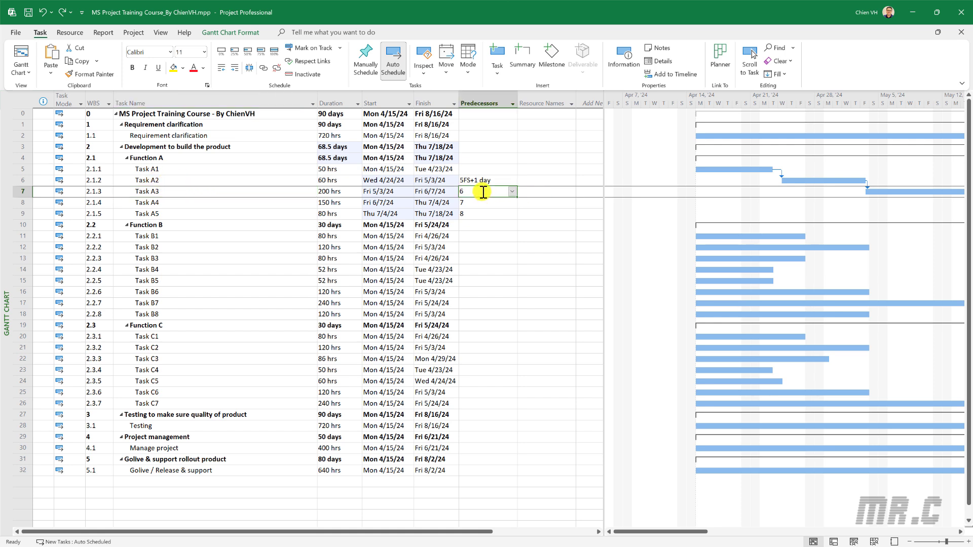
left_click(483, 192)
left_click(484, 192)
type("F")
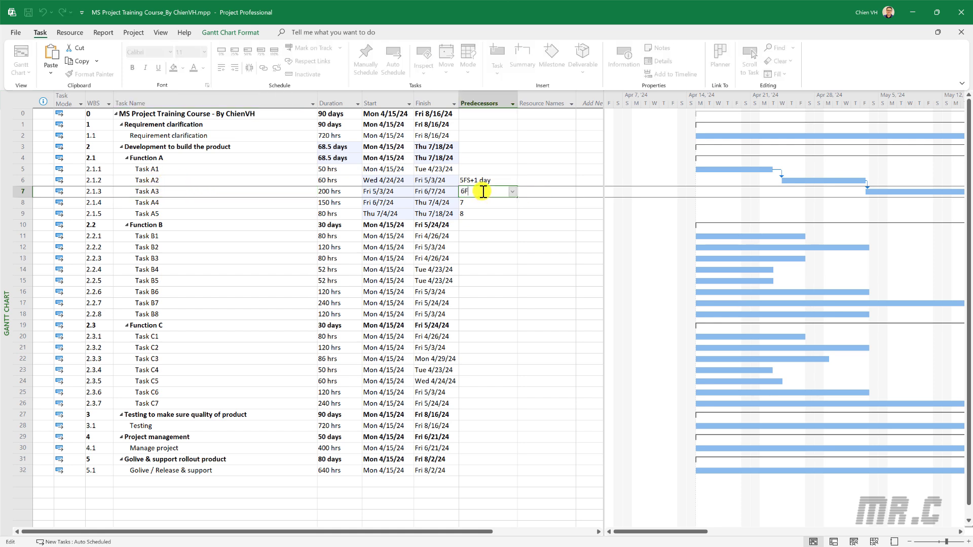
type("S-")
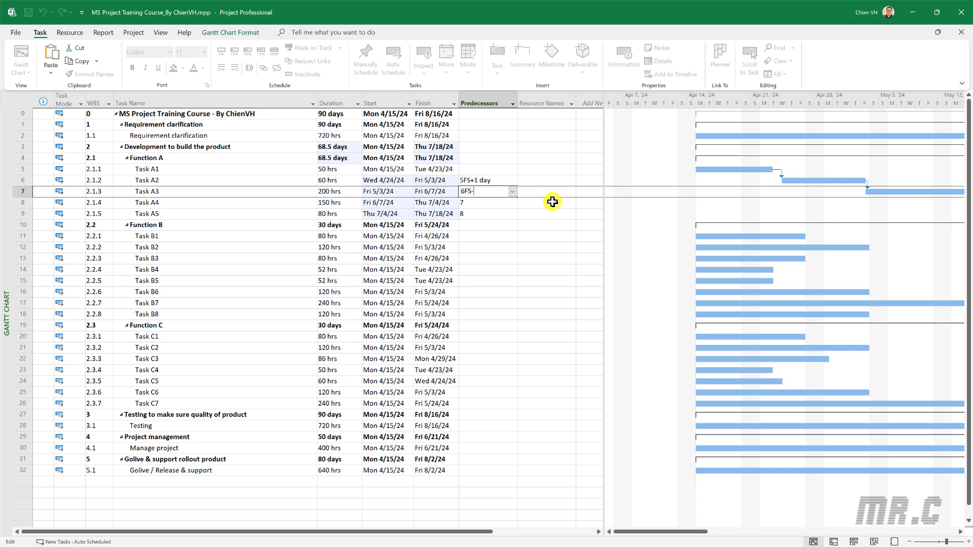
type("1 day")
key("Return")
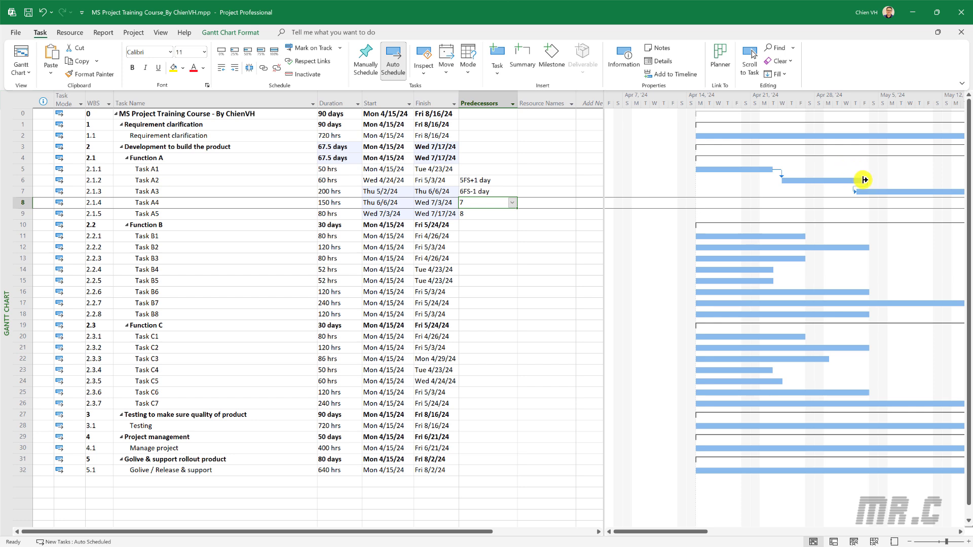
Step: Shorten Task A2's bar in the Gantt chart to a duration of 58 hours
left_click_drag(862, 180, 860, 180)
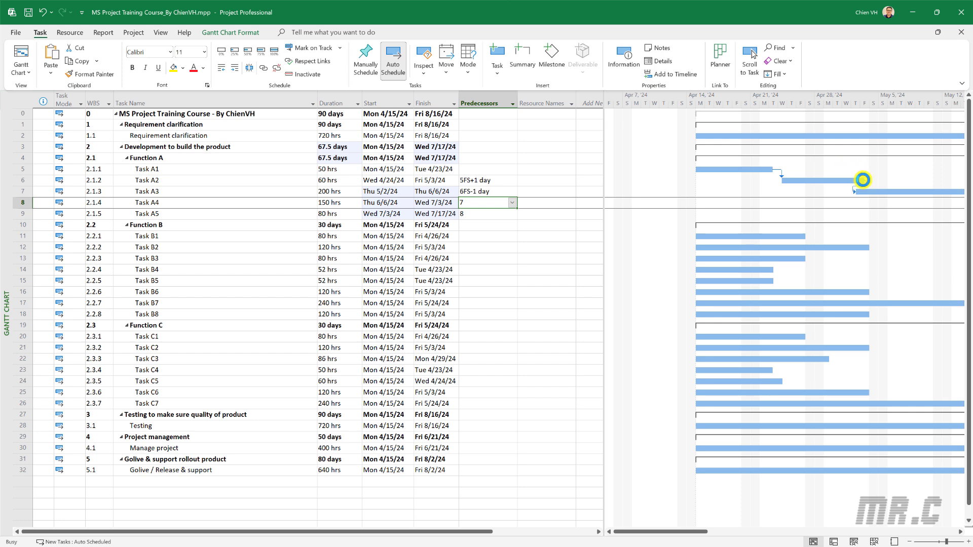
left_click(285, 181)
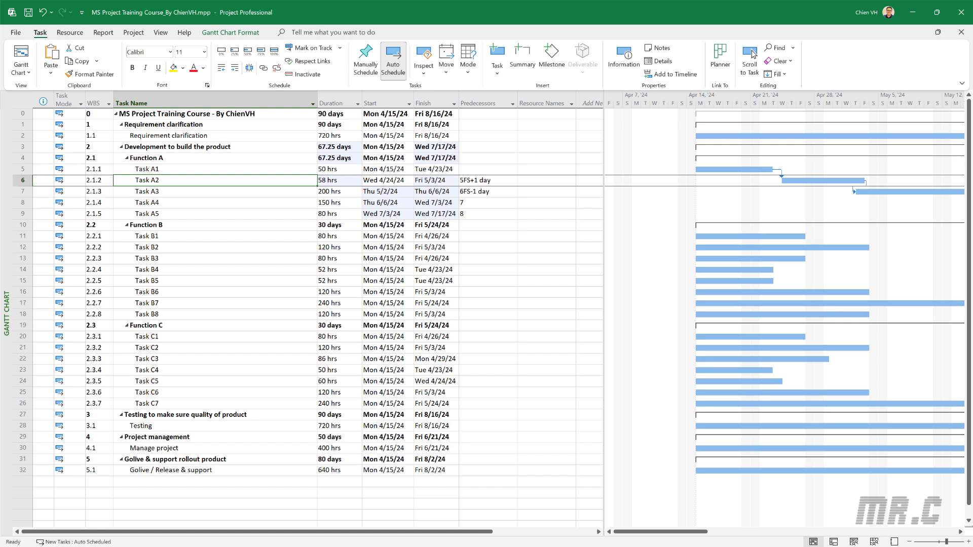
Step: Link Task B1 and Task B2 under Function B with a Finish-to-Start dependency
key("Down")
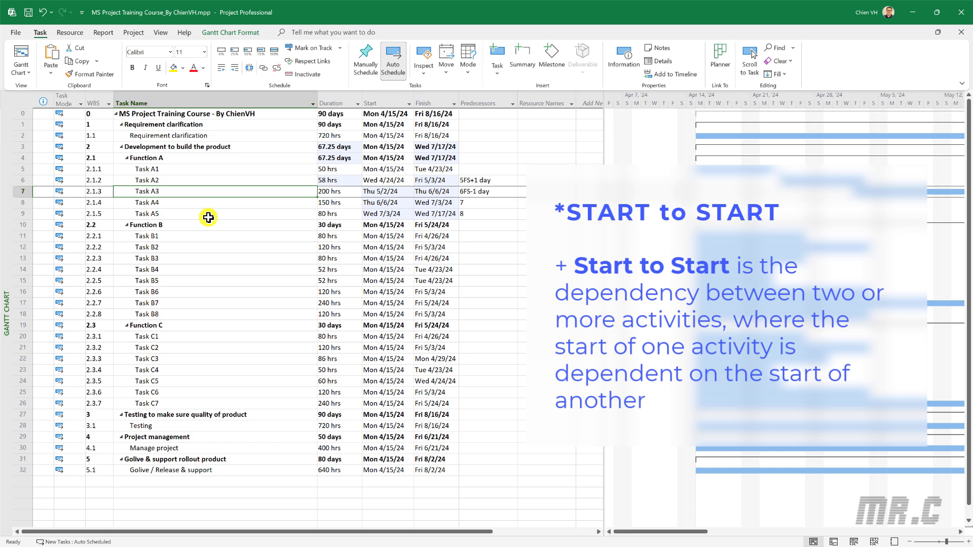
left_click(184, 242)
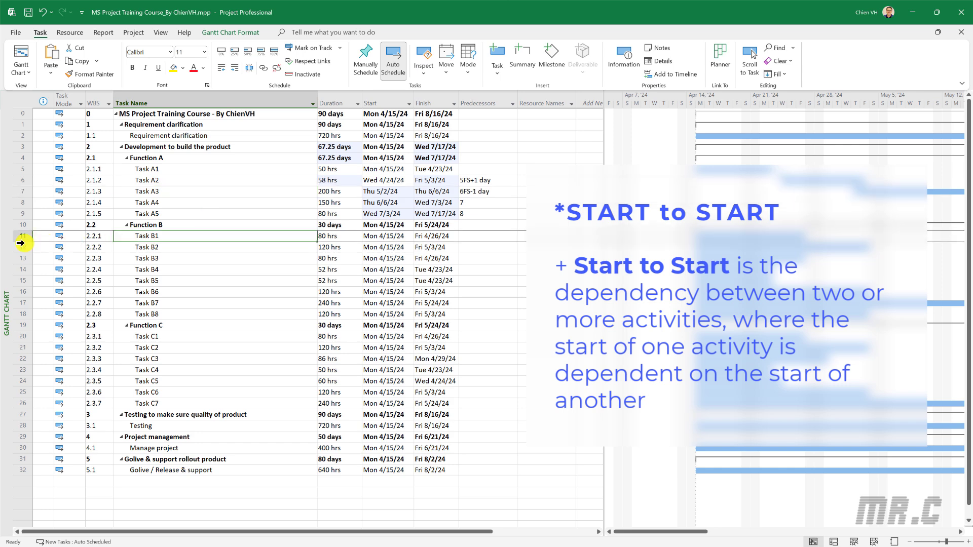
left_click(162, 247)
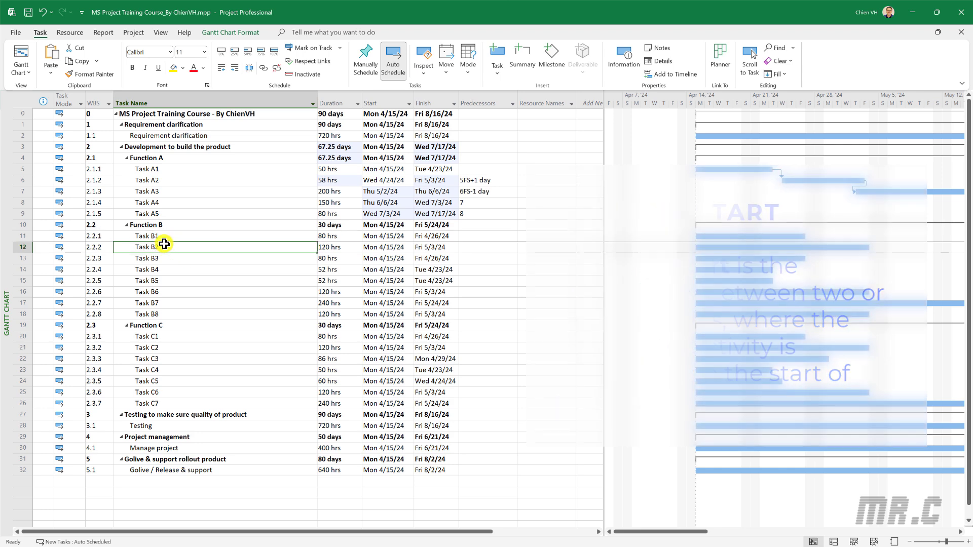
left_click(189, 269)
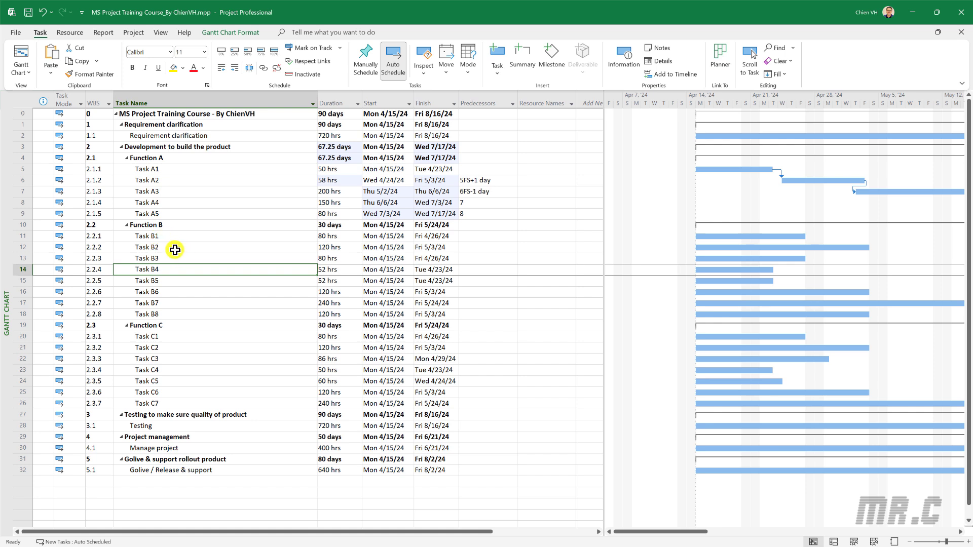
left_click_drag(178, 236, 173, 247)
left_click(264, 68)
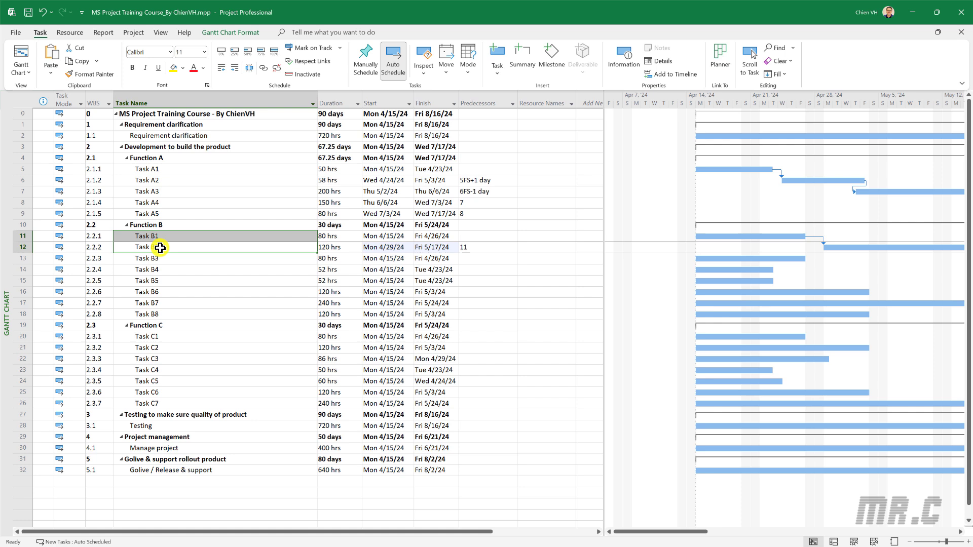
Step: Create a Start-to-Start dependency of Task B3 on Task B2 by setting Task B3's predecessor to 12SS
left_click(190, 258)
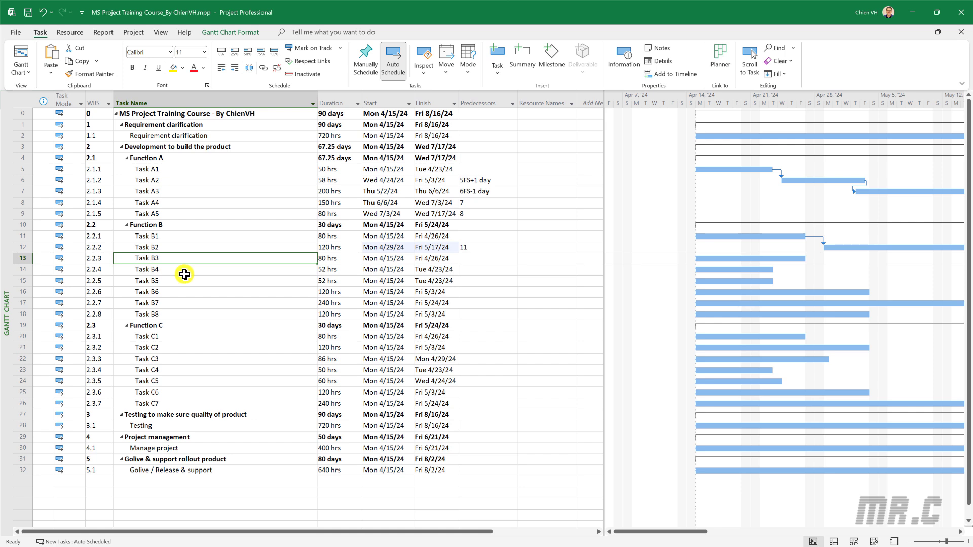
left_click(159, 248)
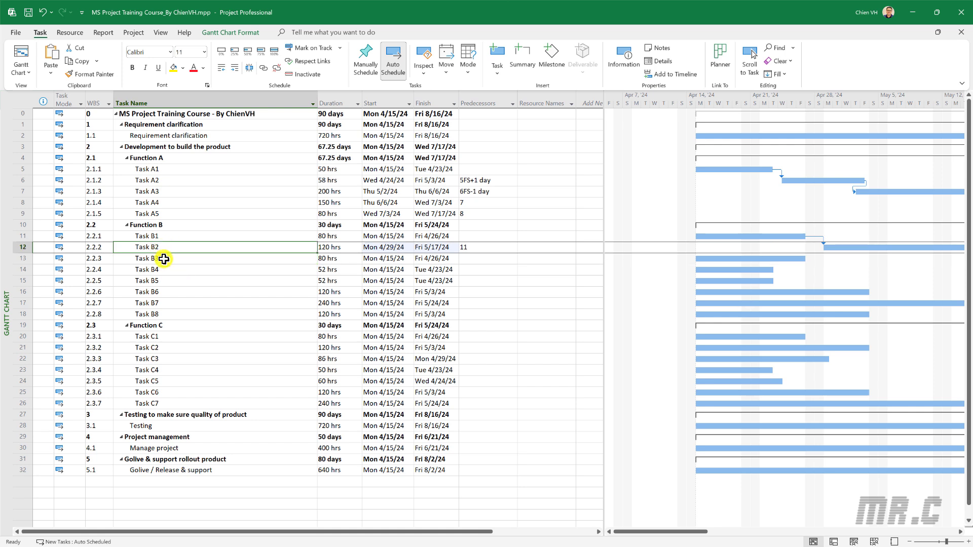
left_click(163, 259, "shift")
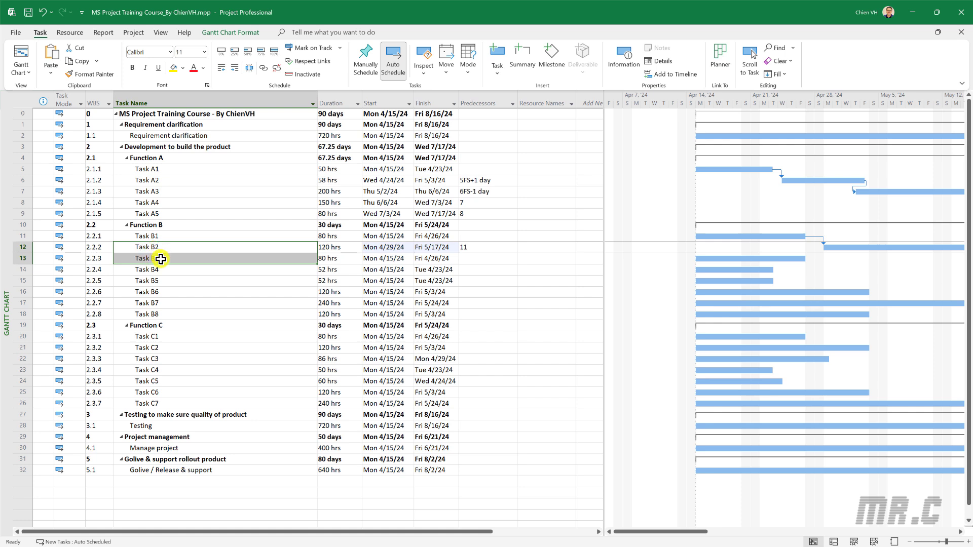
left_click(168, 258)
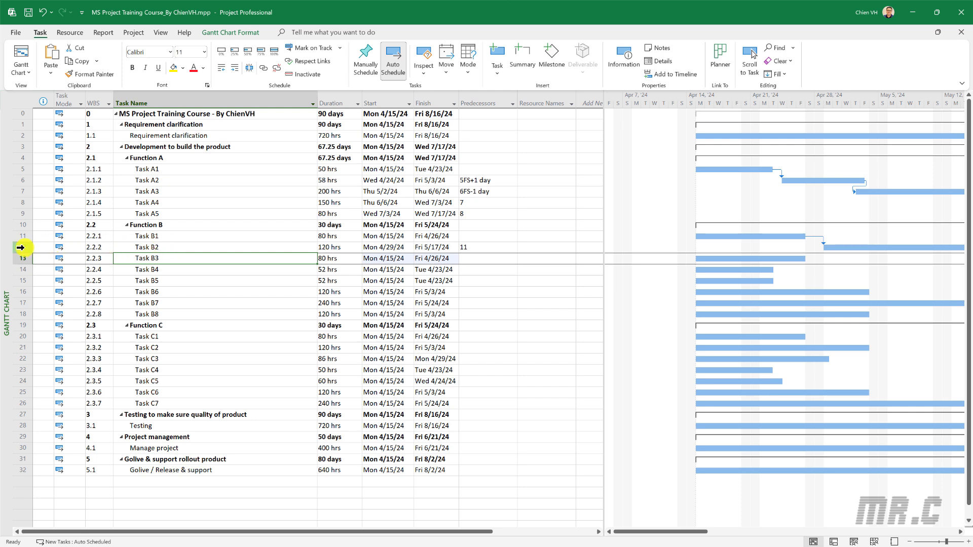
left_click(473, 259)
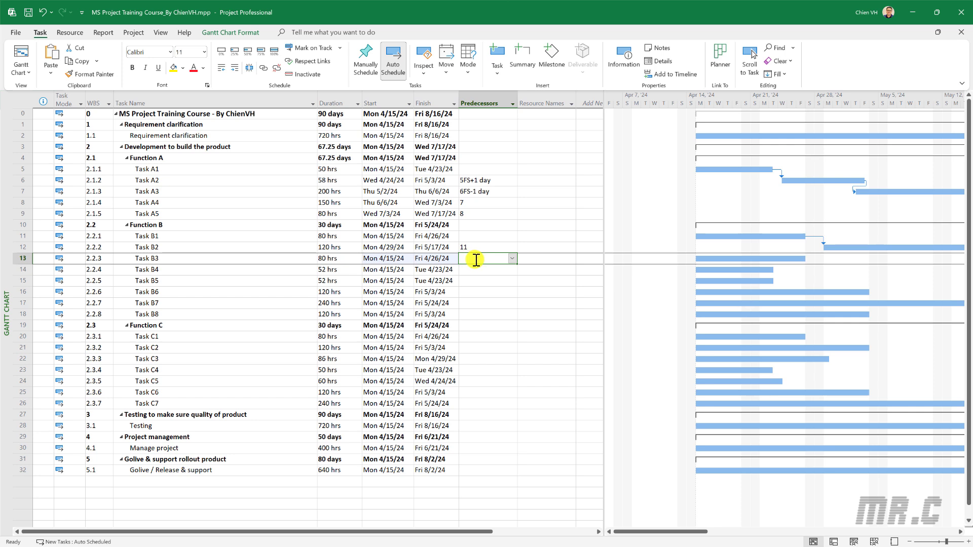
type("12")
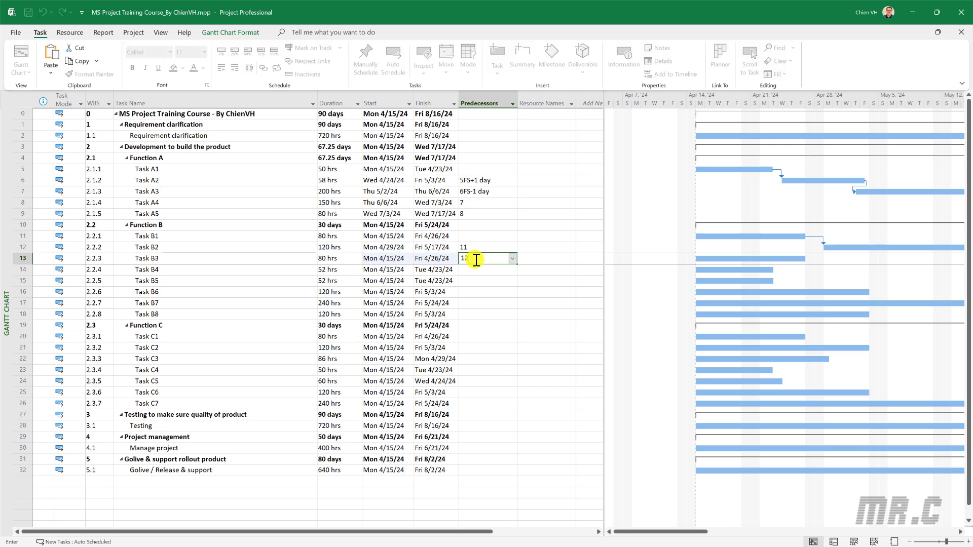
type("SS")
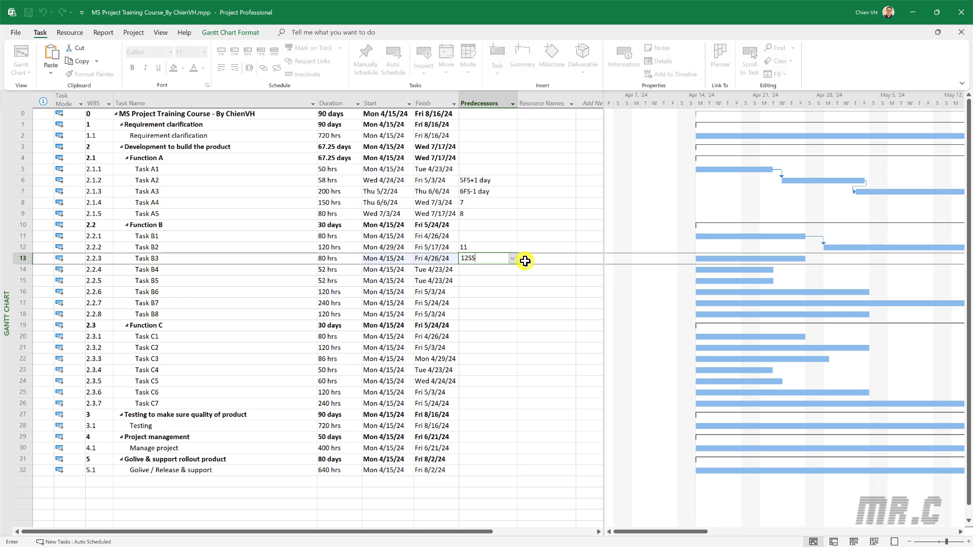
key("Return")
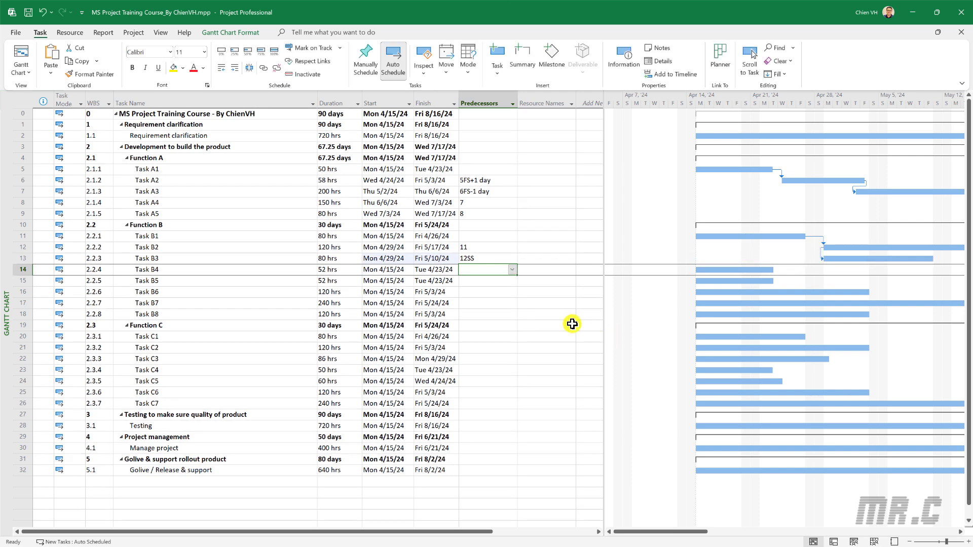
left_click(845, 248)
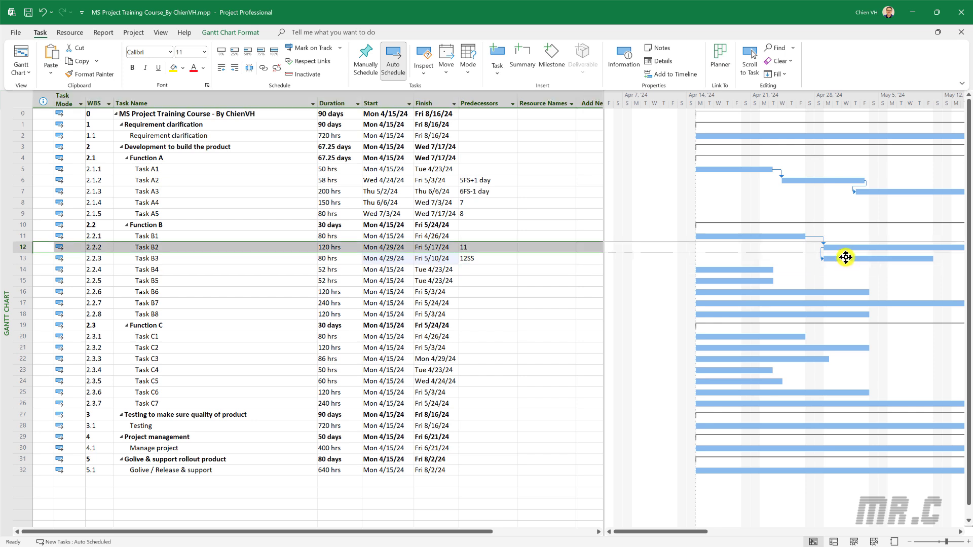
left_click(843, 259)
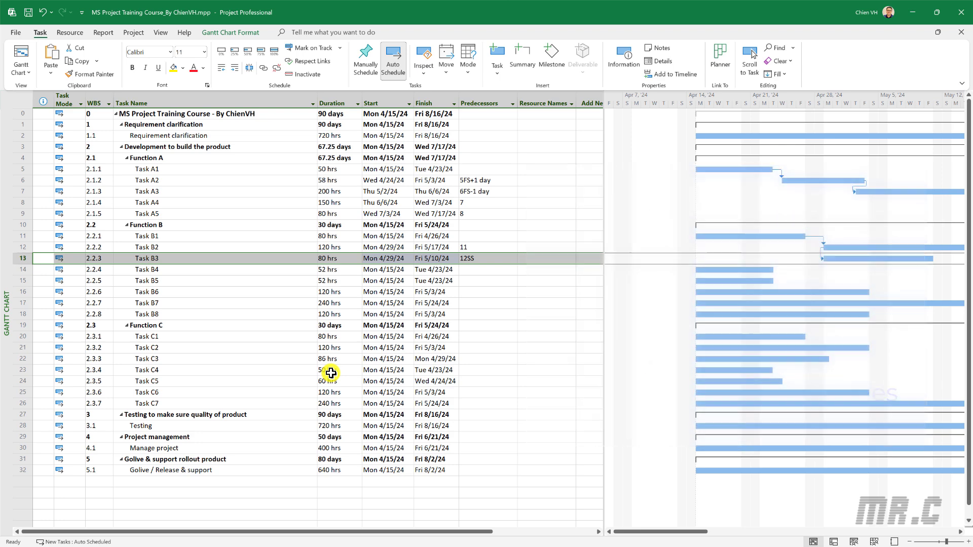
Step: Make Task B4 follow Task B3 with a Finish-to-Start dependency by setting Task B4's predecessor to 13
left_click(184, 269)
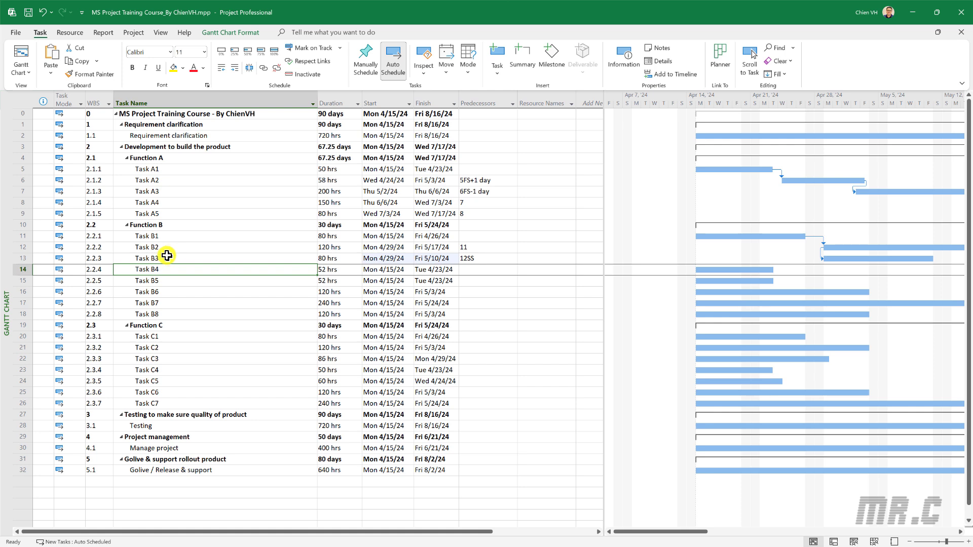
left_click(168, 258)
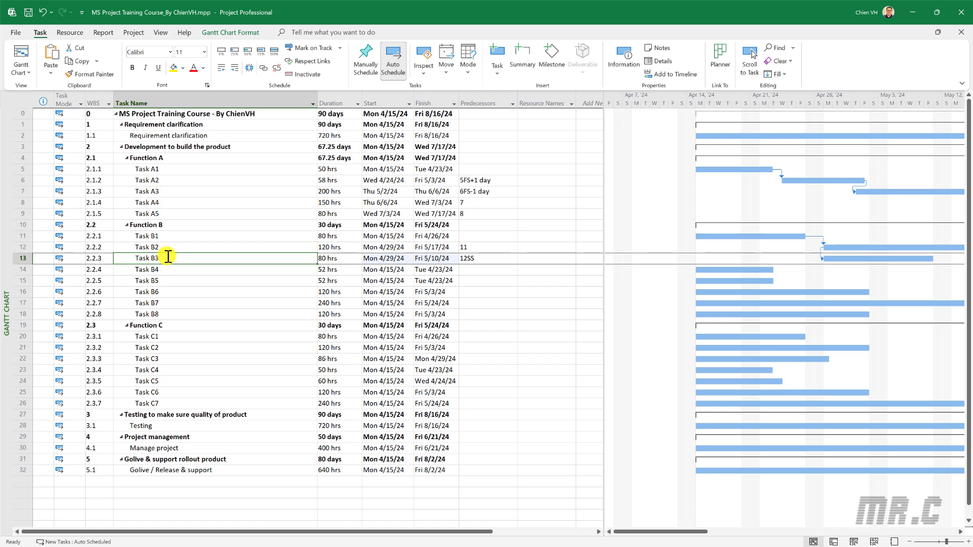
left_click(475, 271)
type("13")
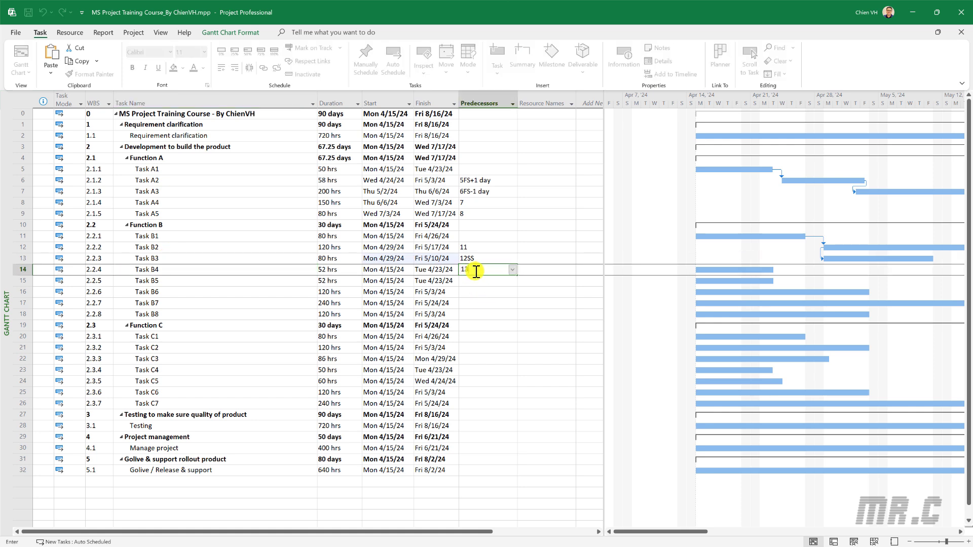
Step: Give Task B5 a Finish-to-Finish dependency on Task B4 with predecessor 14FF, and check both tasks' bars in the Gantt chart
left_click(474, 280)
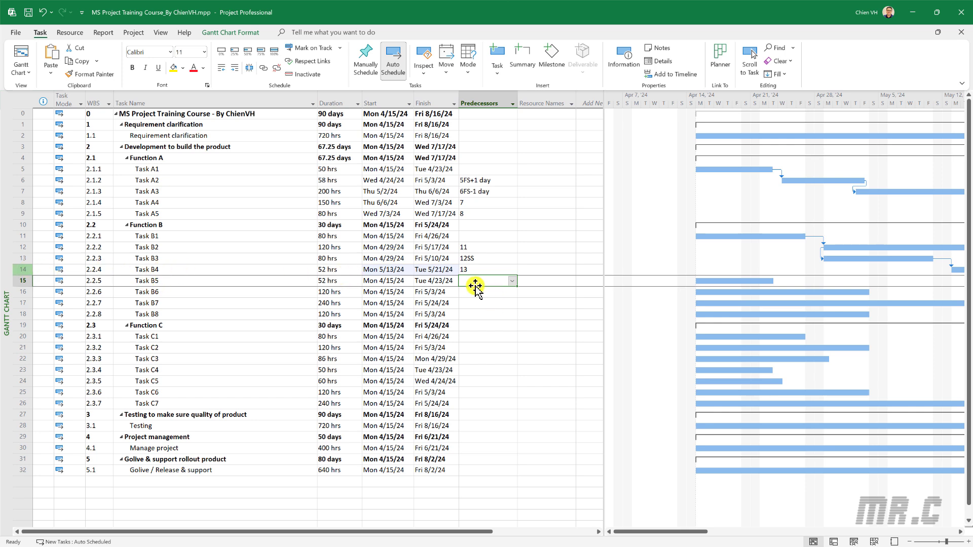
type("1")
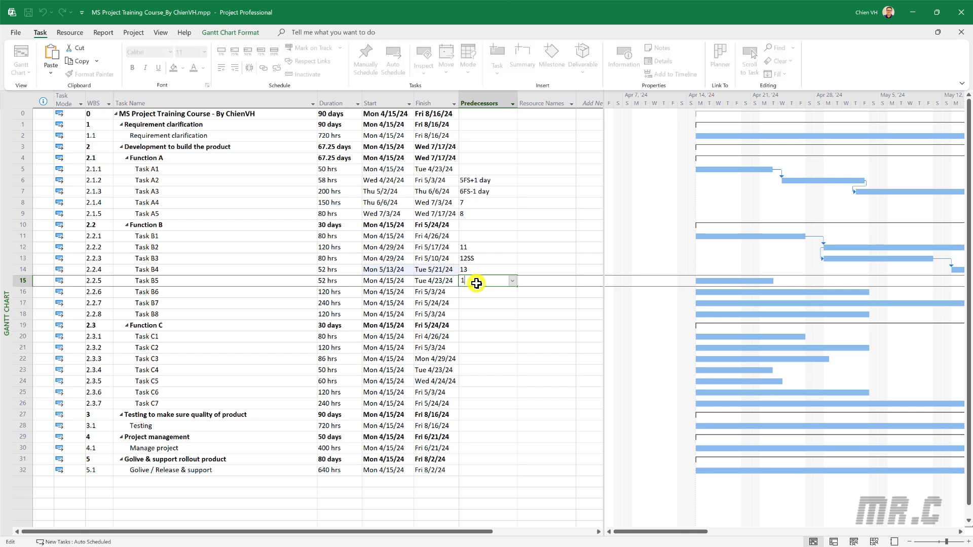
type("4FF")
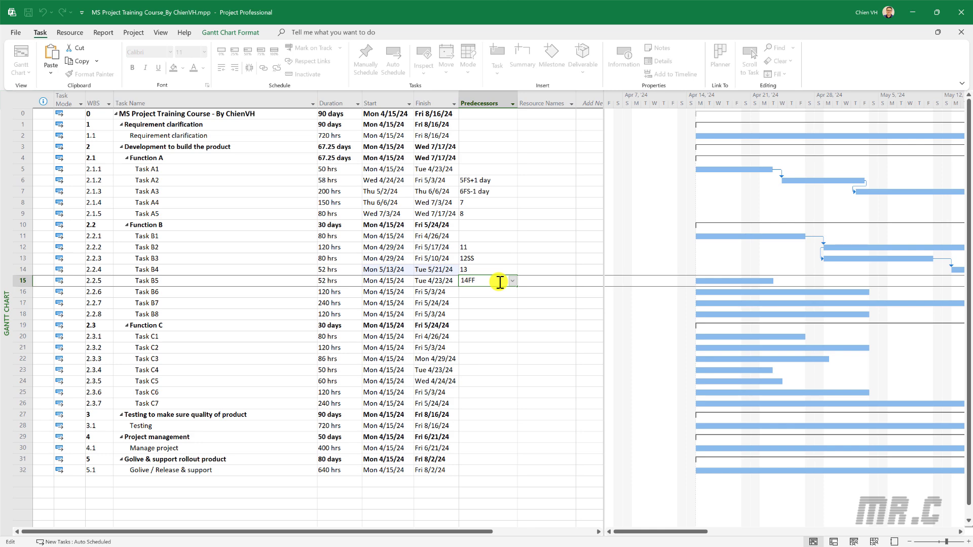
left_click(498, 286)
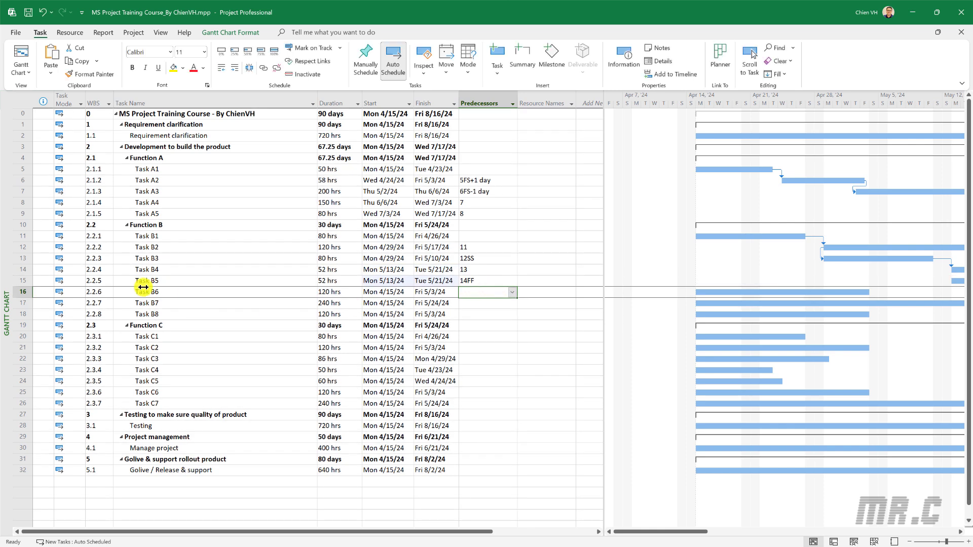
left_click(23, 269)
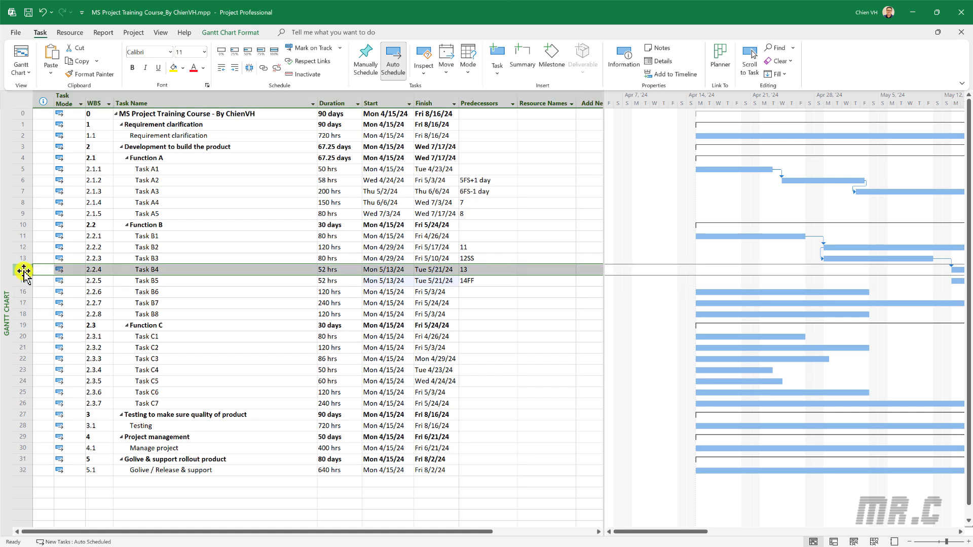
left_click(21, 279, "shift")
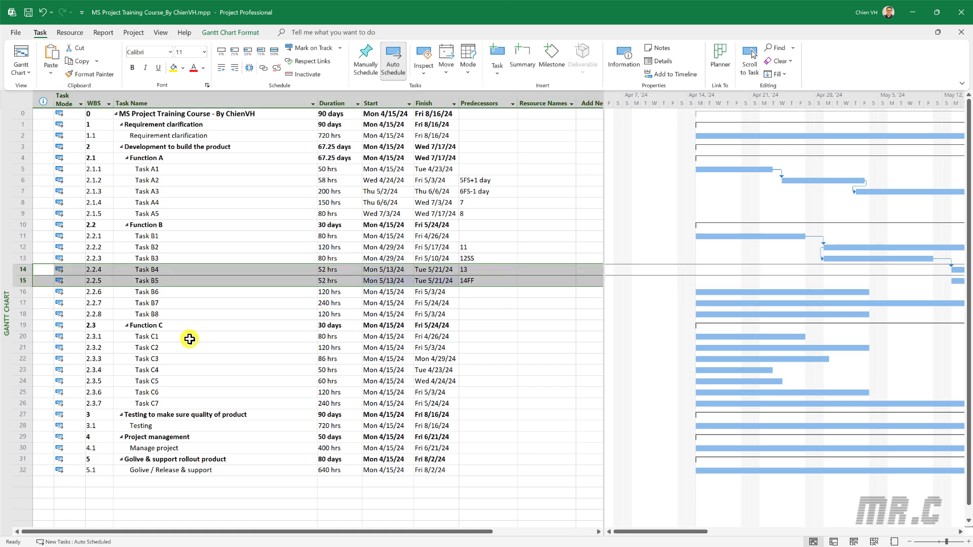
left_click_drag(691, 531, 780, 532)
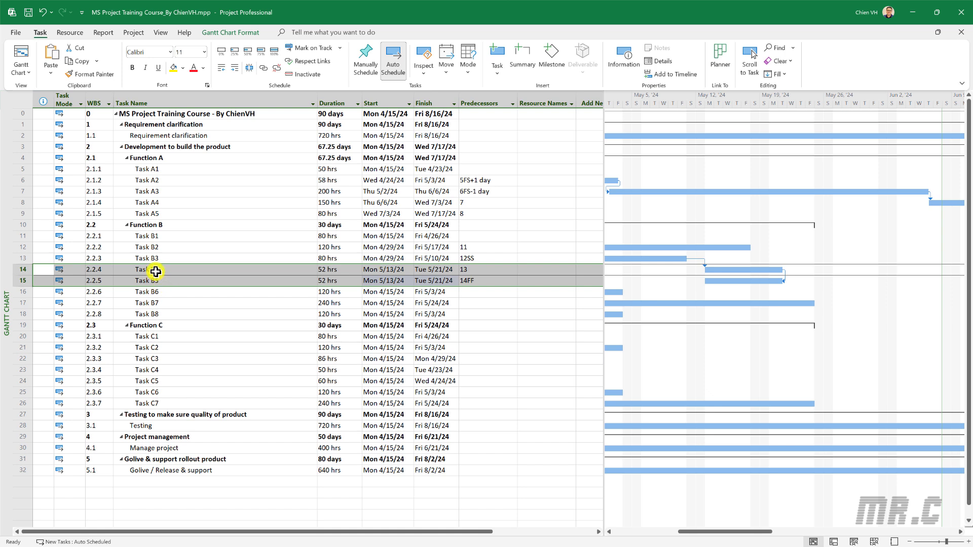
Step: Give Task B6 a Finish-to-Finish dependency on Task B4 by setting its predecessor to 14FF, and check its bar in the Gantt chart
left_click(467, 293)
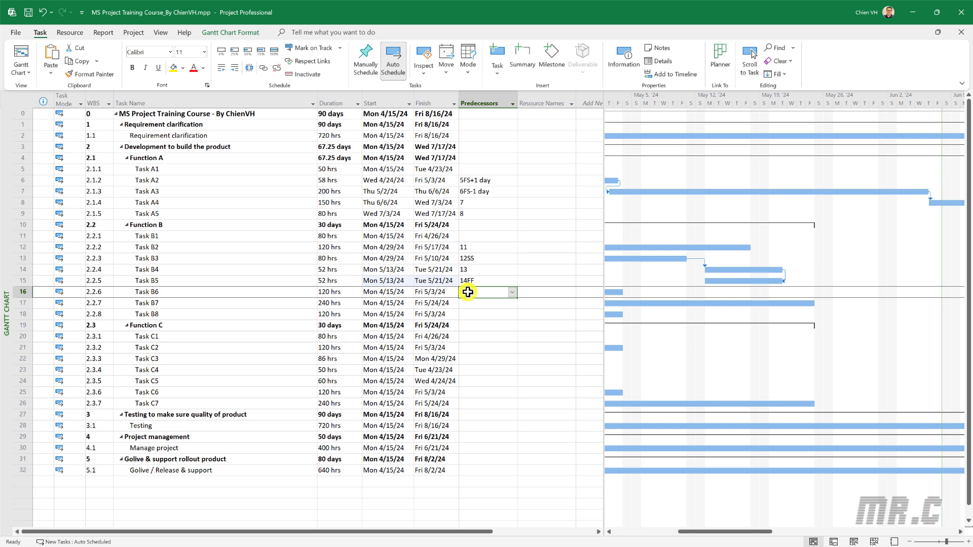
type("15")
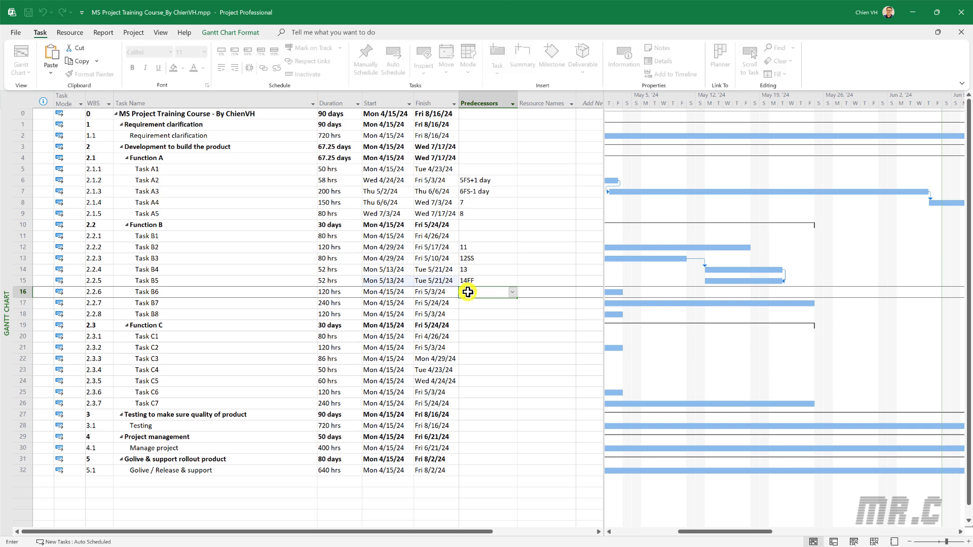
type("FF")
key("Return")
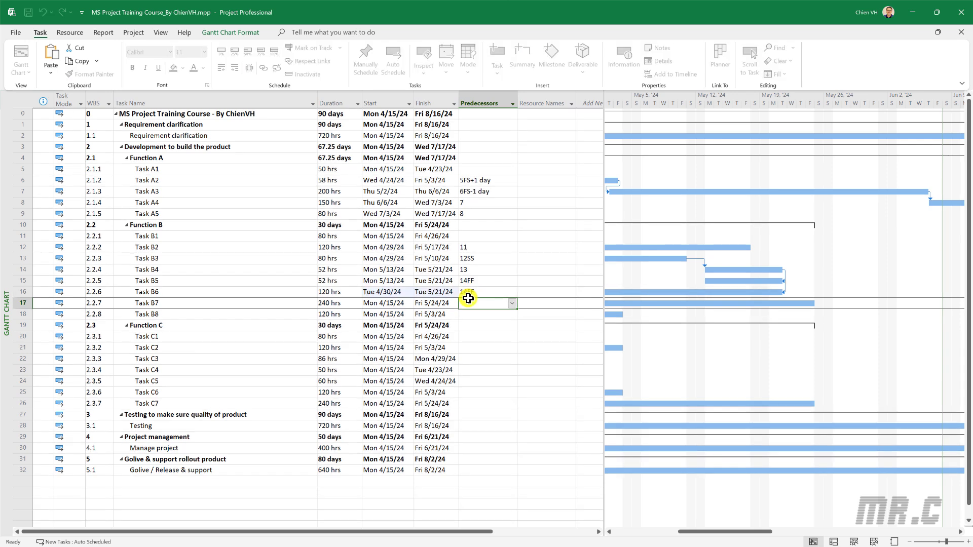
left_click_drag(750, 526, 716, 532)
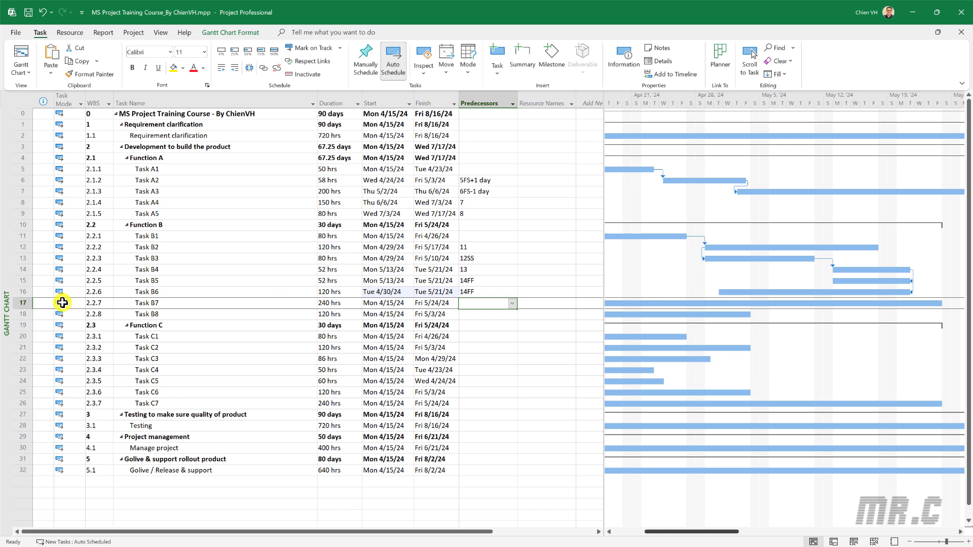
left_click(23, 292)
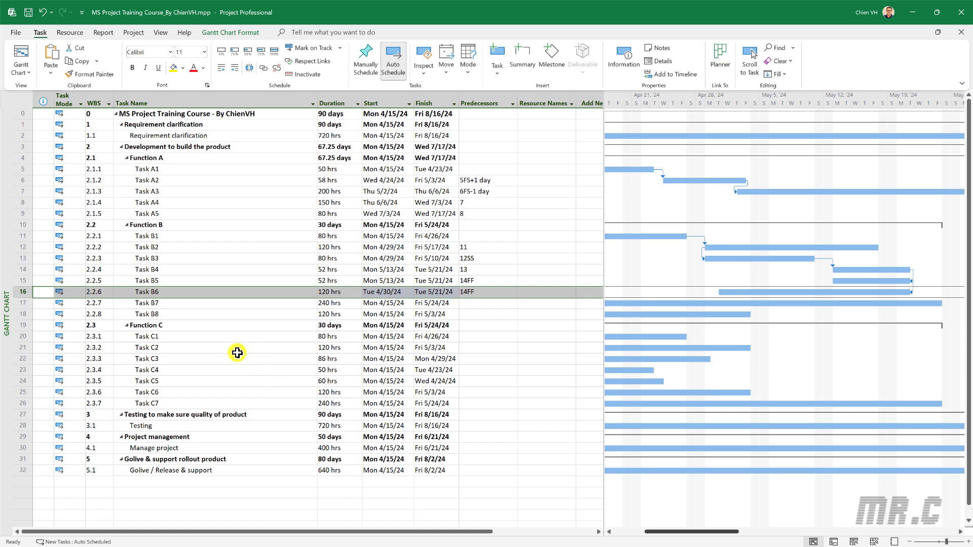
left_click(167, 303)
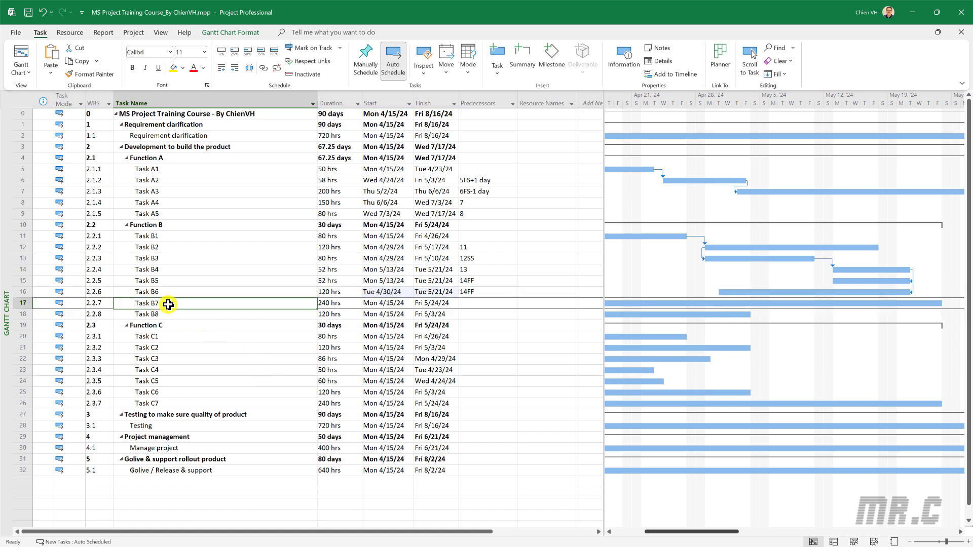
left_click(166, 314, "shift")
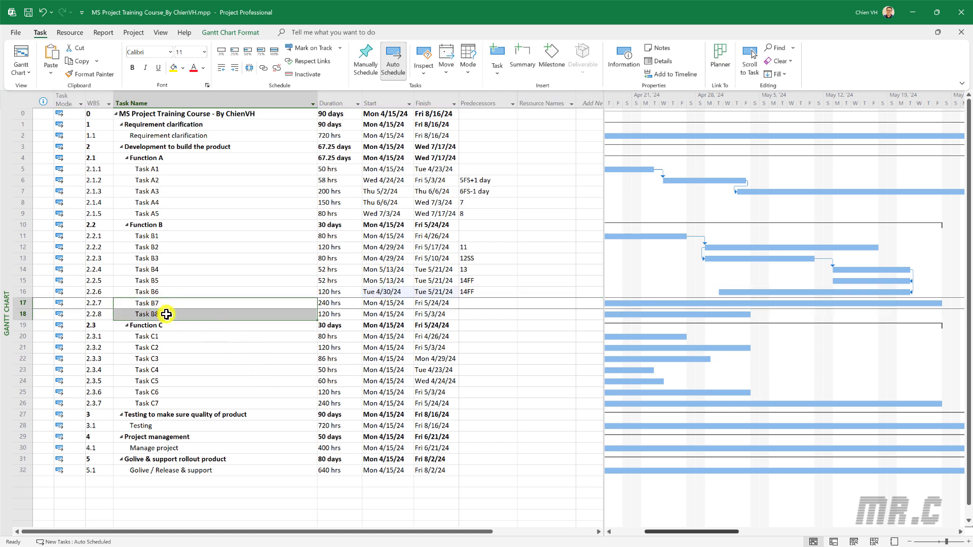
left_click(164, 304)
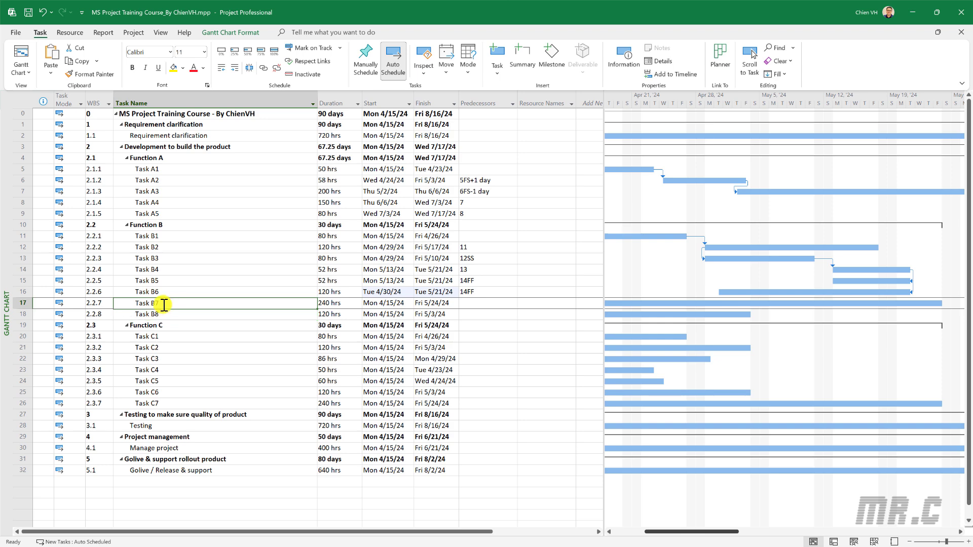
left_click(164, 304)
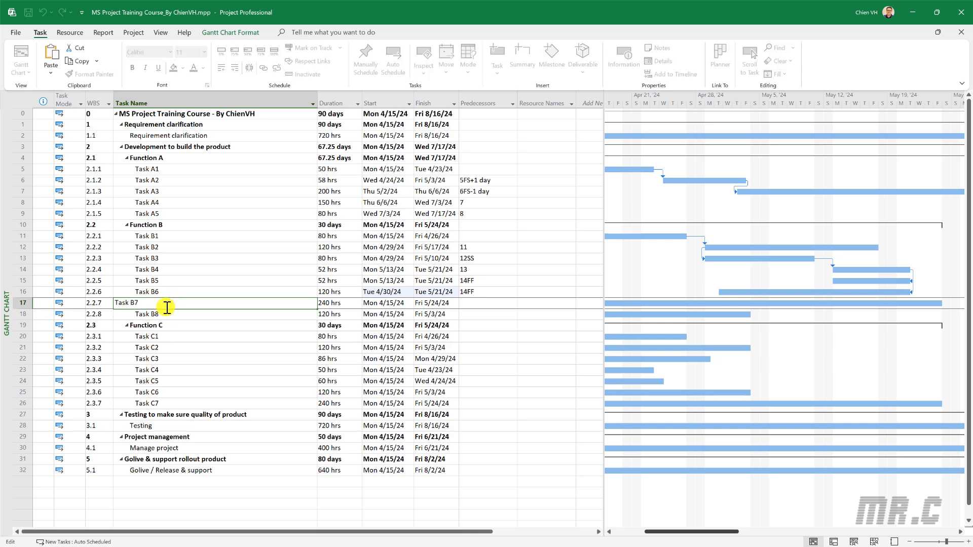
key("Escape")
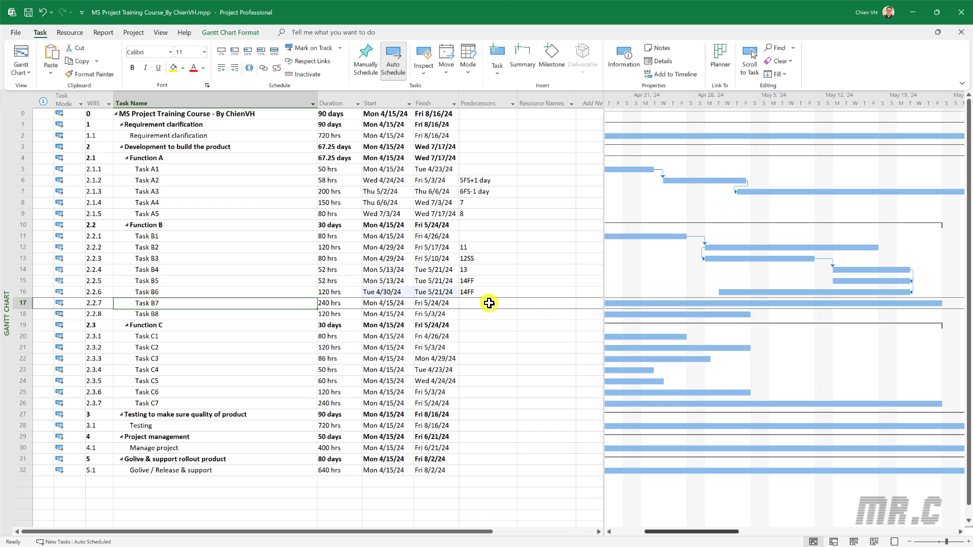
Step: Link Task B6 and Task B7 with a Finish-to-Start dependency so that Task B7 follows Task B6
left_click(195, 294)
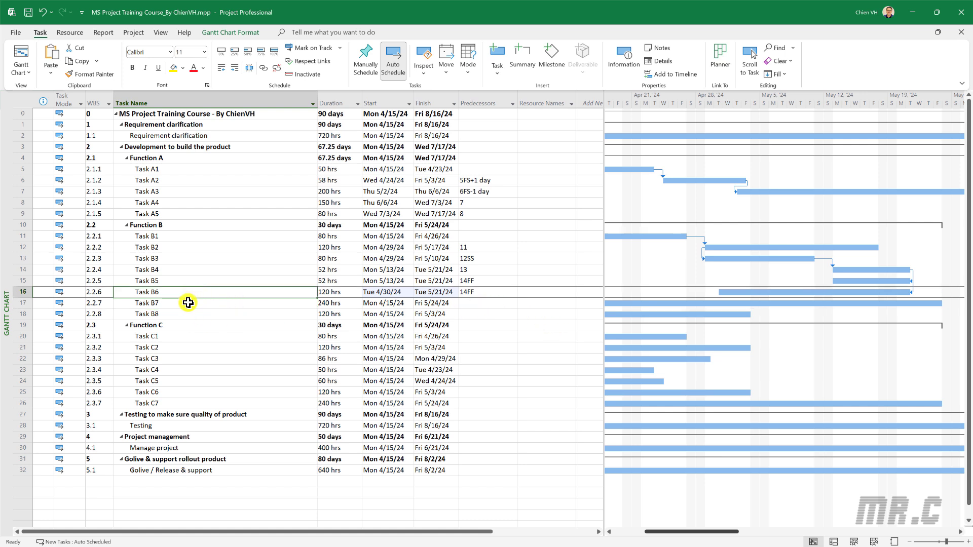
left_click(191, 302, "shift")
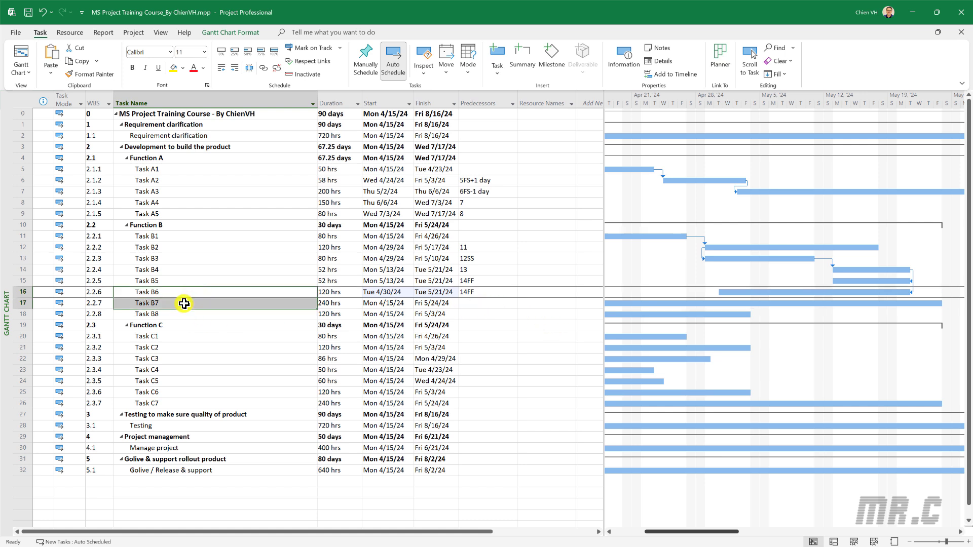
left_click(263, 68)
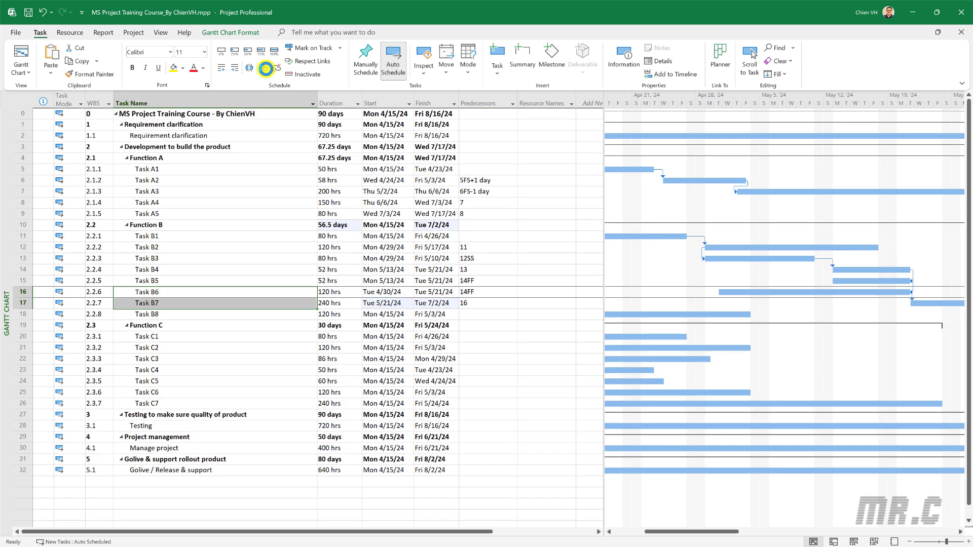
Step: Give Task B8 a Start-to-Finish dependency on Task B7 with predecessor 17SF, and check both tasks' bars in the Gantt chart
left_click(197, 315)
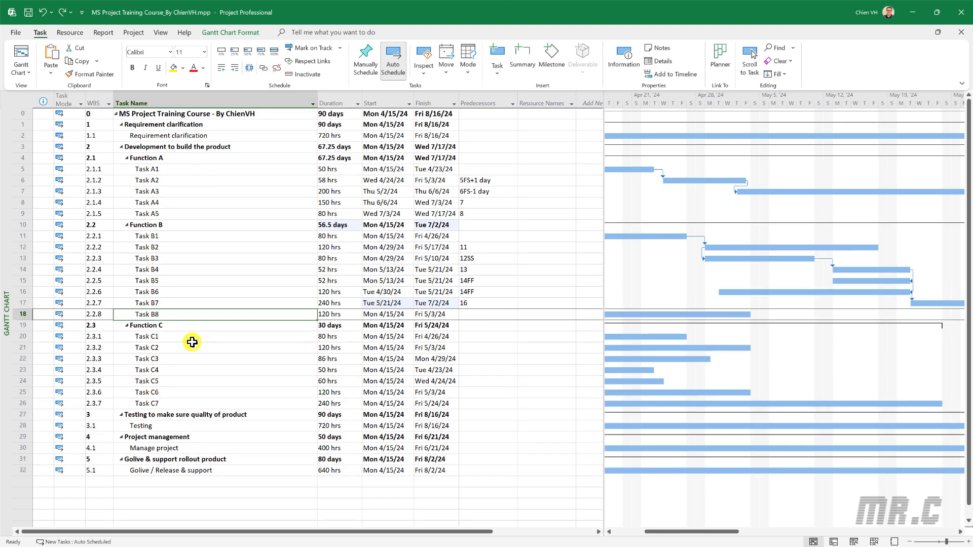
left_click(163, 302, "shift")
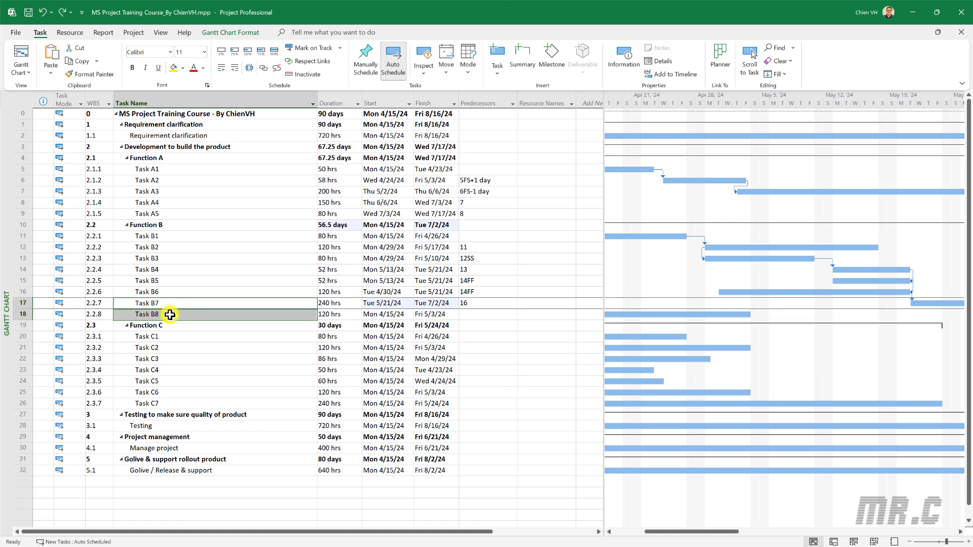
left_click(471, 314)
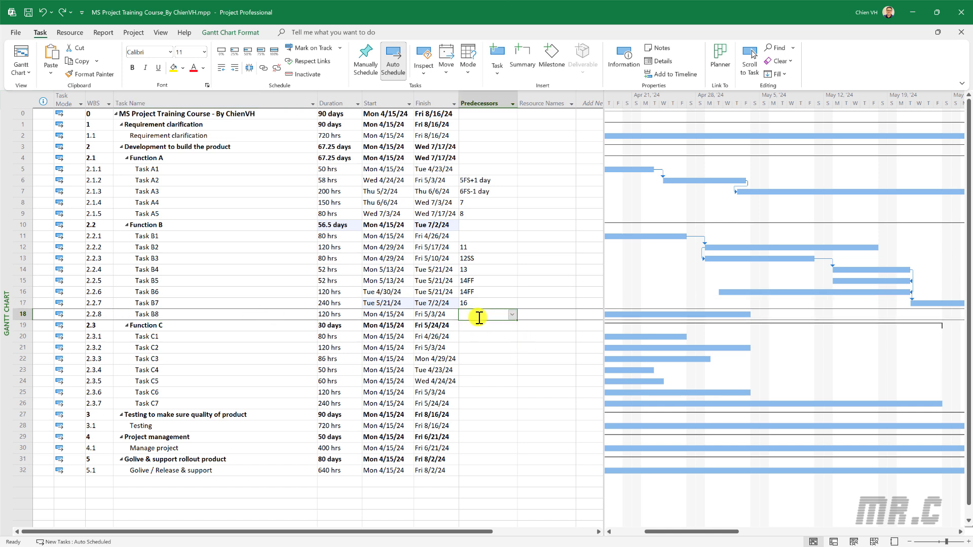
type("17")
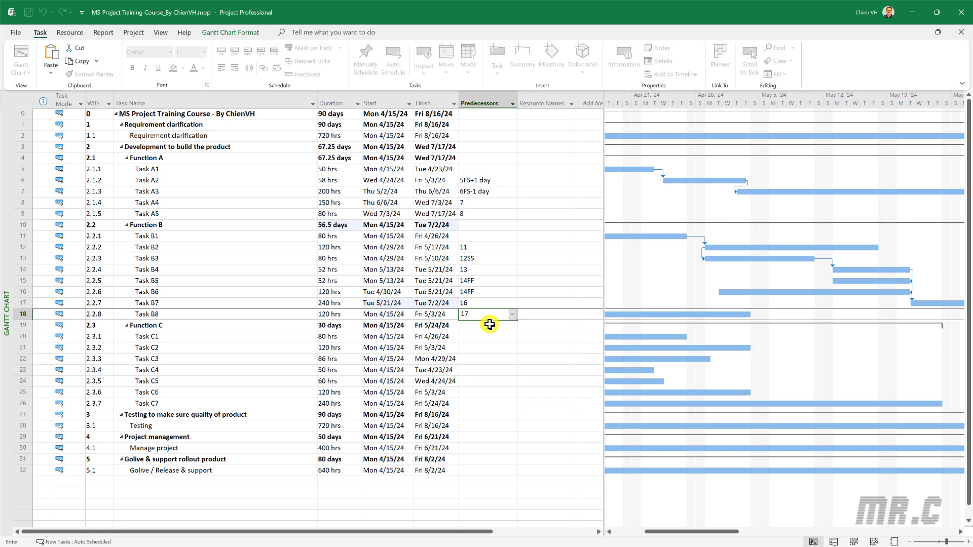
type("SF")
left_click(490, 324)
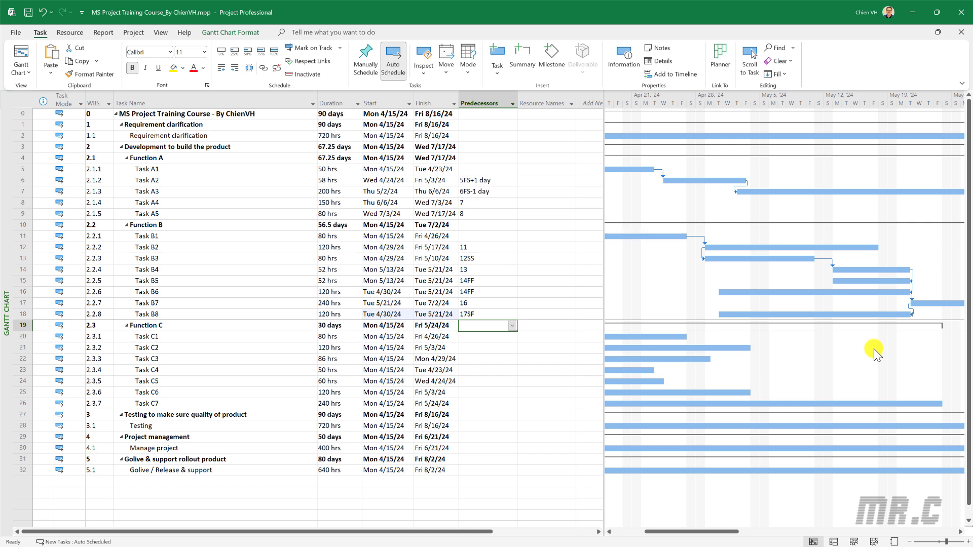
left_click(916, 303)
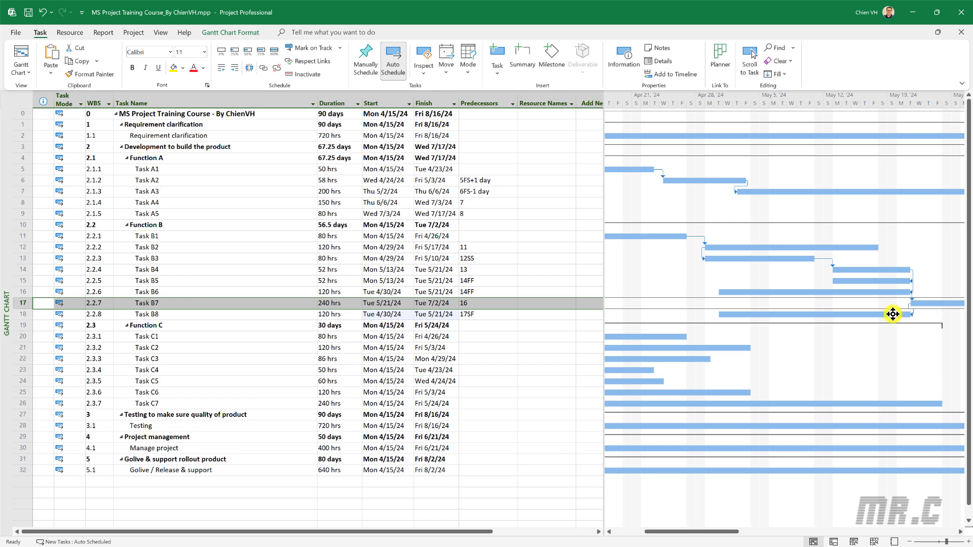
left_click(896, 314)
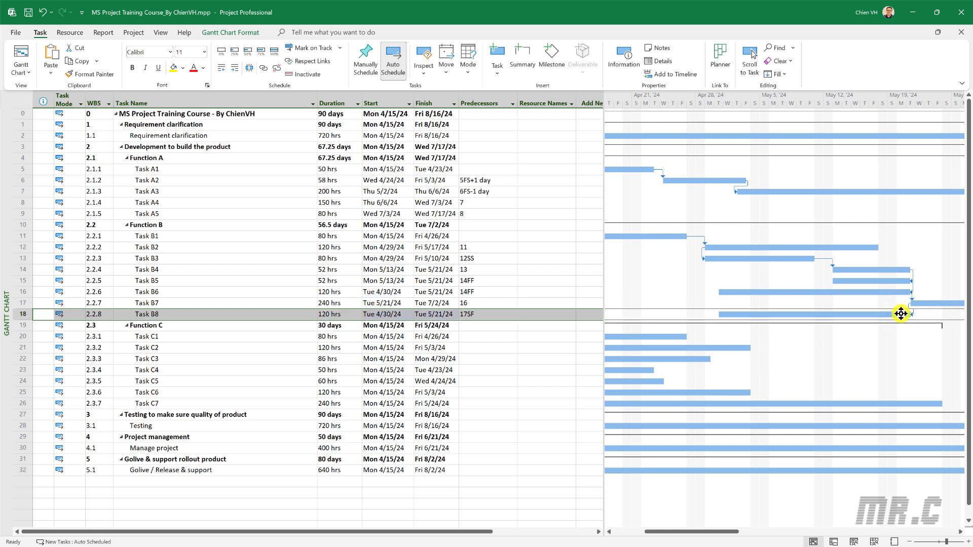